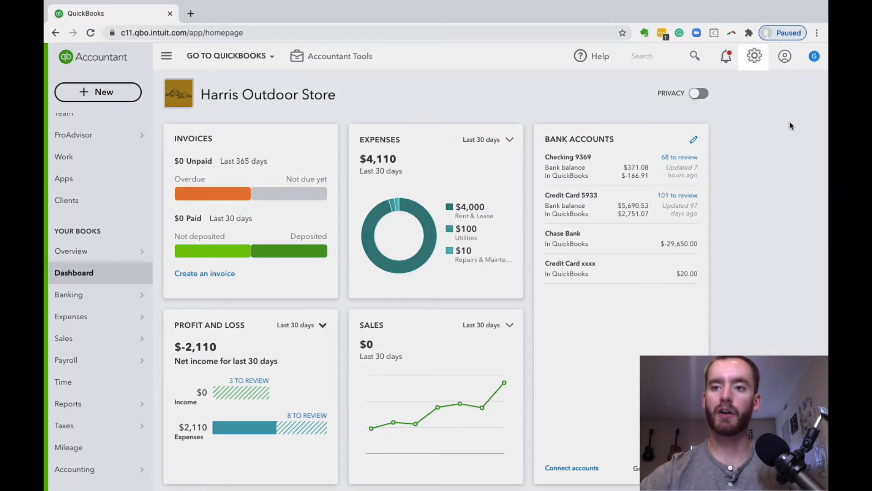
Start a new account in the chart of accounts with type Long Term Liabilities and detail type Other Long Term Liabilities
click(755, 66)
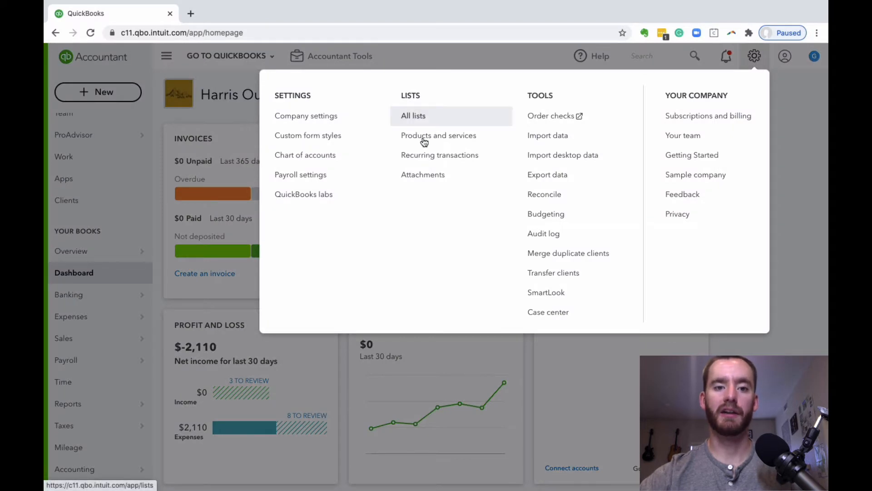
click(352, 158)
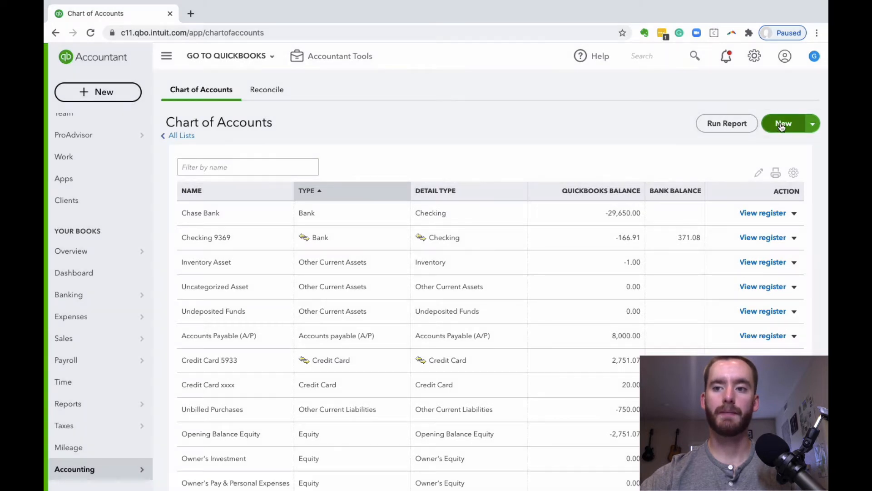
click(782, 127)
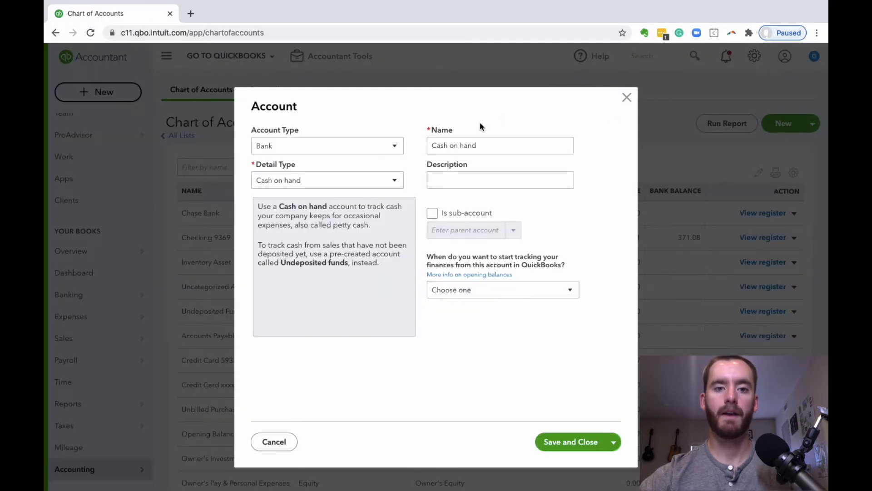
click(390, 149)
scroll(374, 178, down, 2)
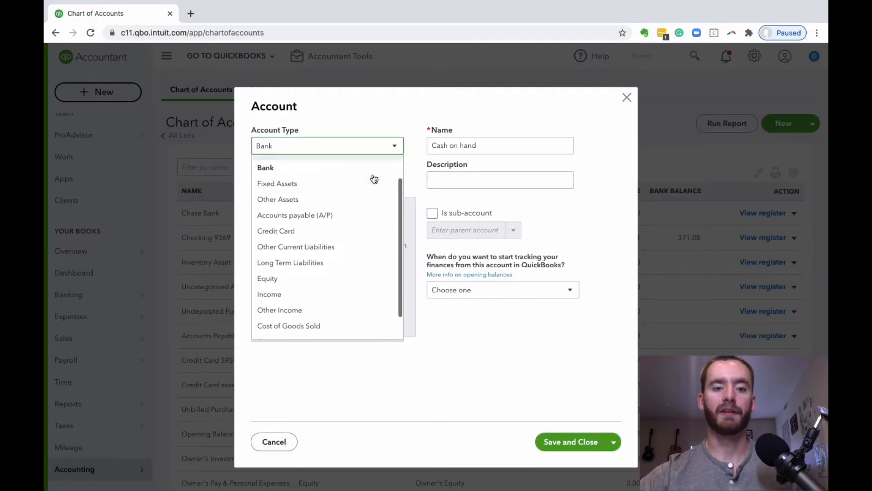
click(352, 254)
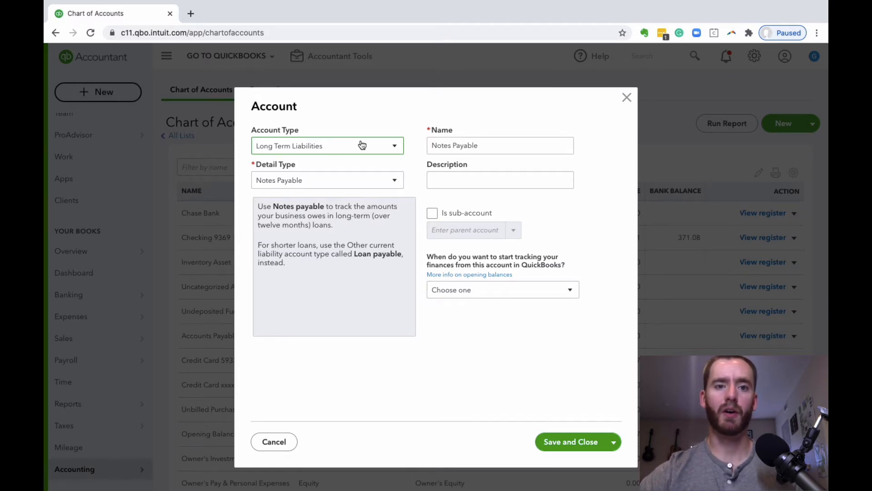
click(386, 179)
click(360, 217)
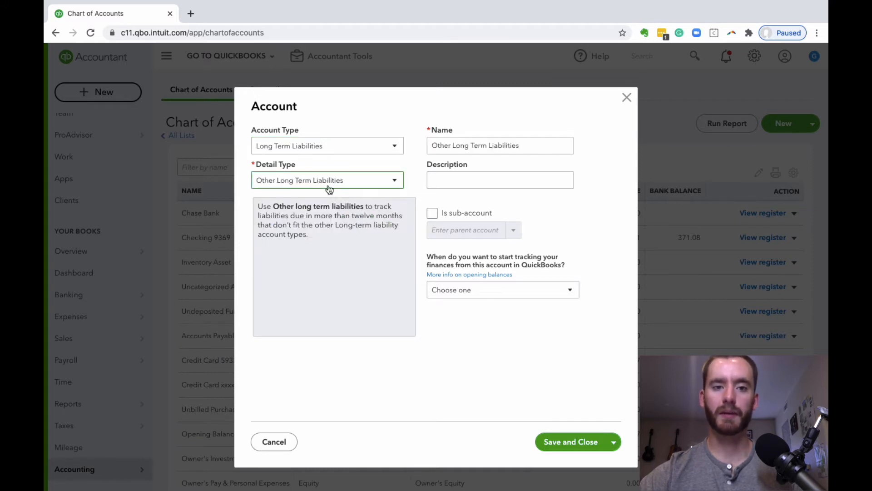
Name the new account "PPP Loan Payable - Chase" and save it
triple_click(490, 147)
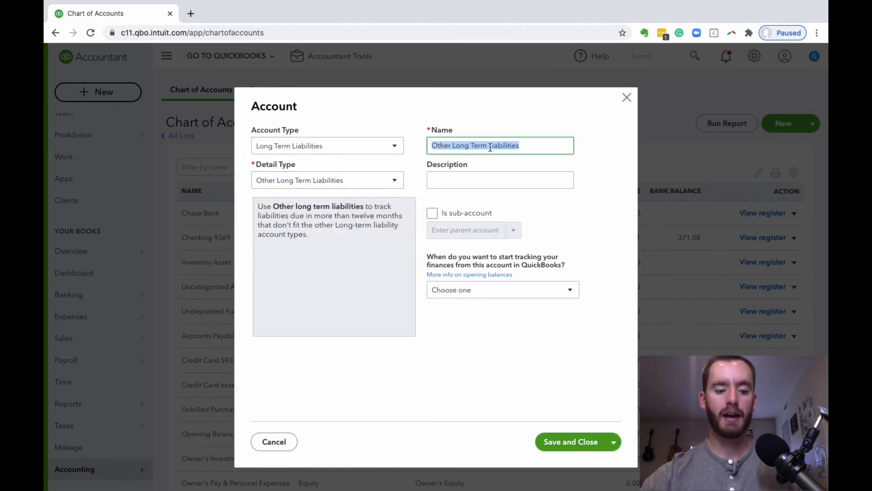
text(PPP Loan )
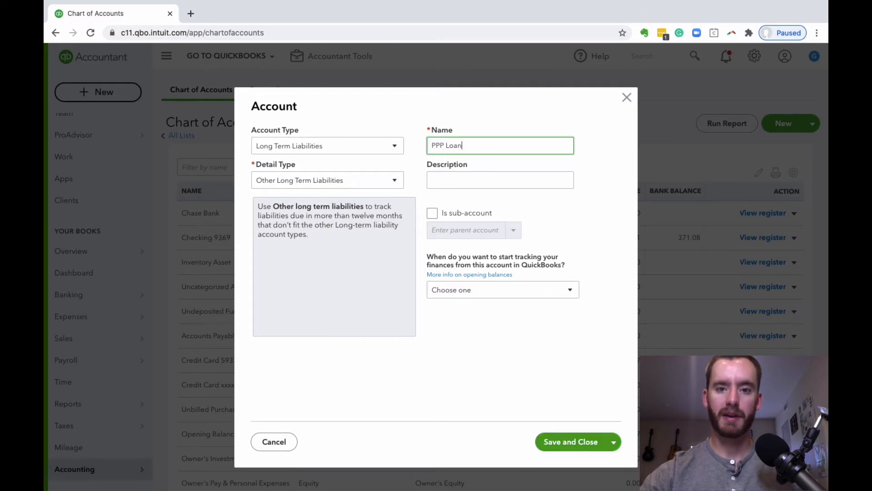
text(Payable )
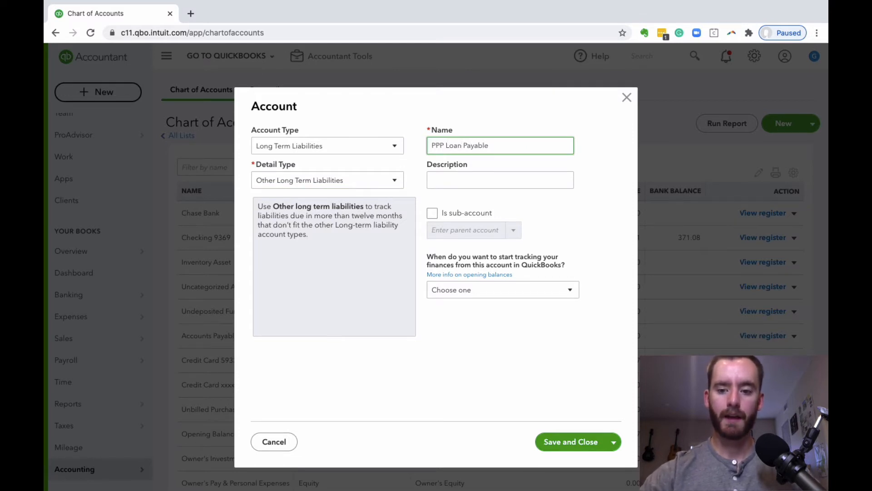
text(- Chase)
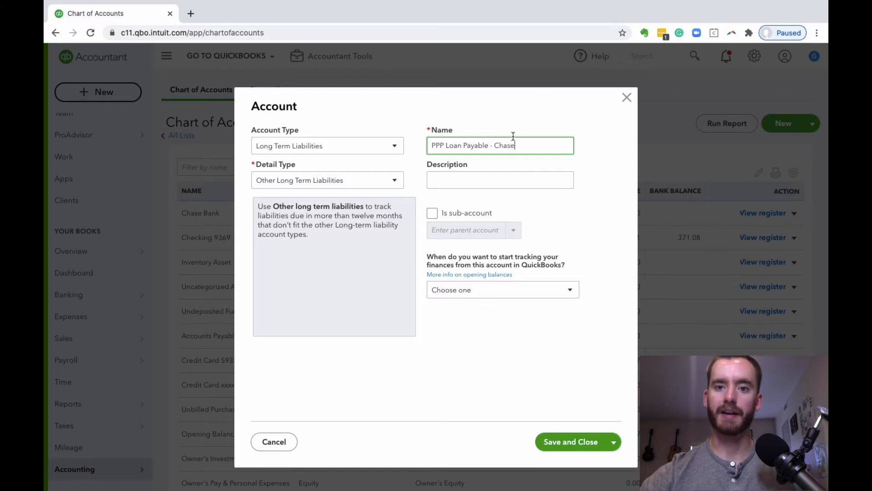
click(586, 435)
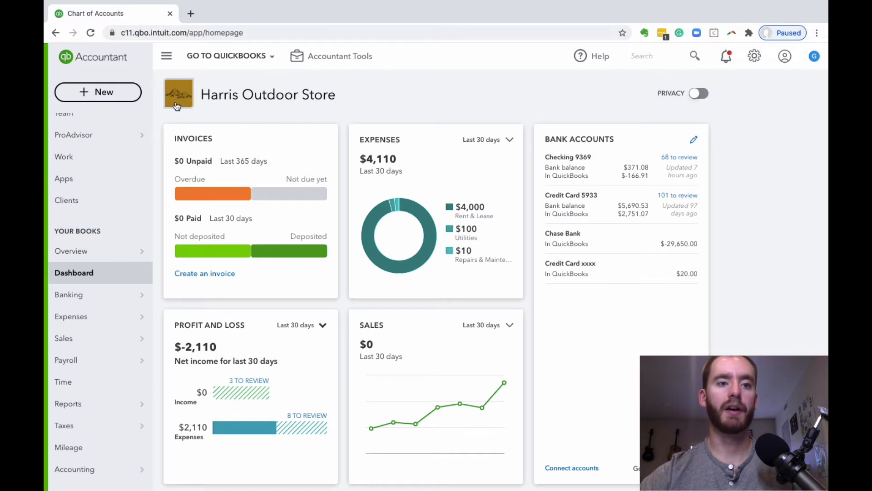
Start a new bank deposit into the Chase Bank account, dated 05/01/2020
click(127, 91)
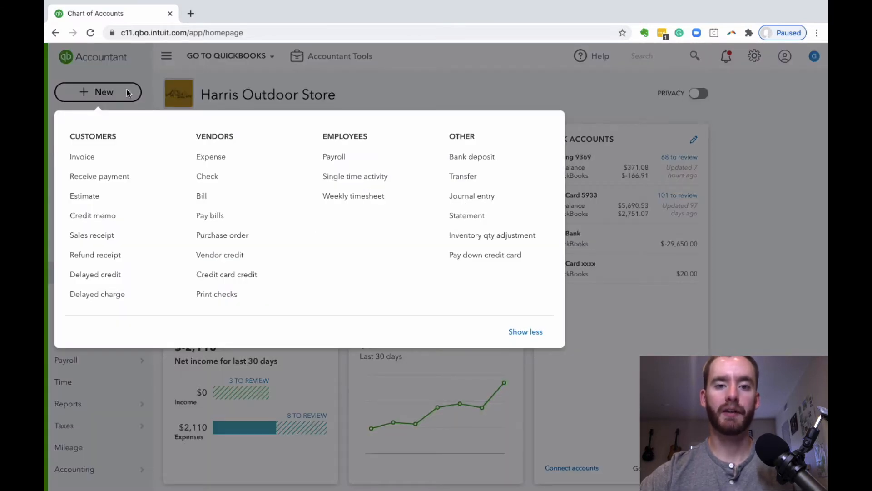
click(480, 159)
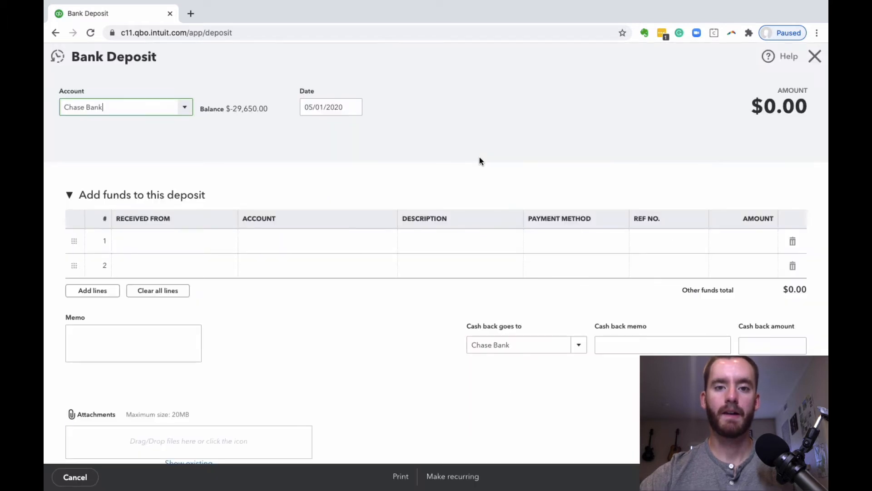
click(186, 107)
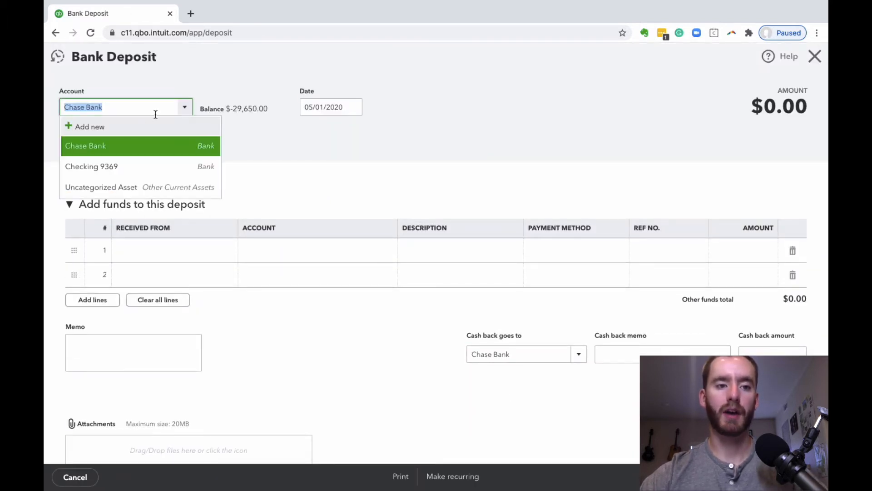
click(389, 155)
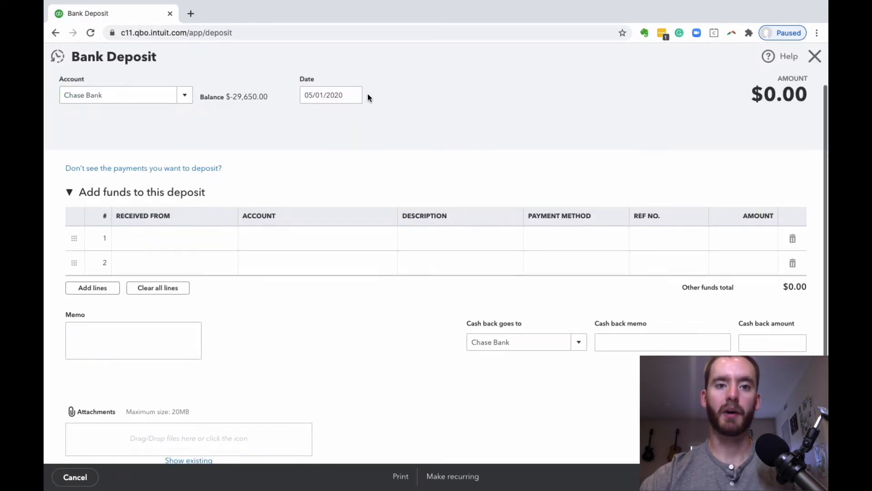
click(359, 95)
click(390, 156)
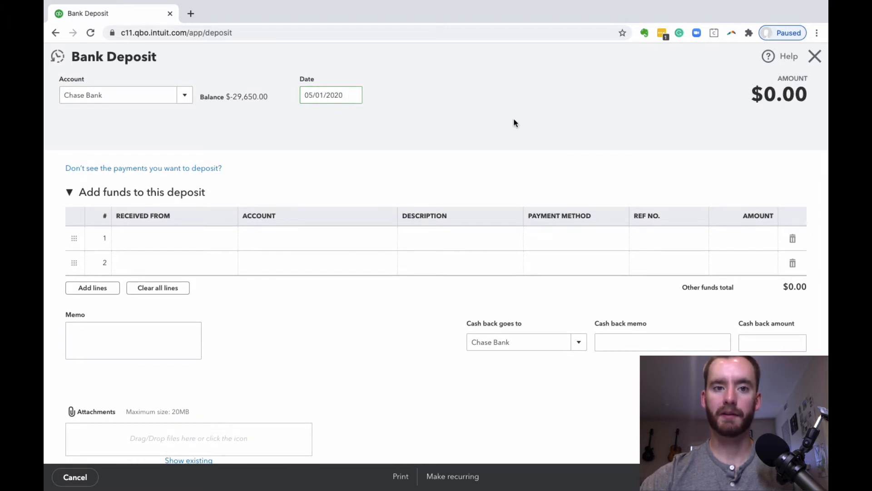
On the deposit's first line, set Chase Bank as the payer and PPP Loan Payable - Chase as the account
click(164, 220)
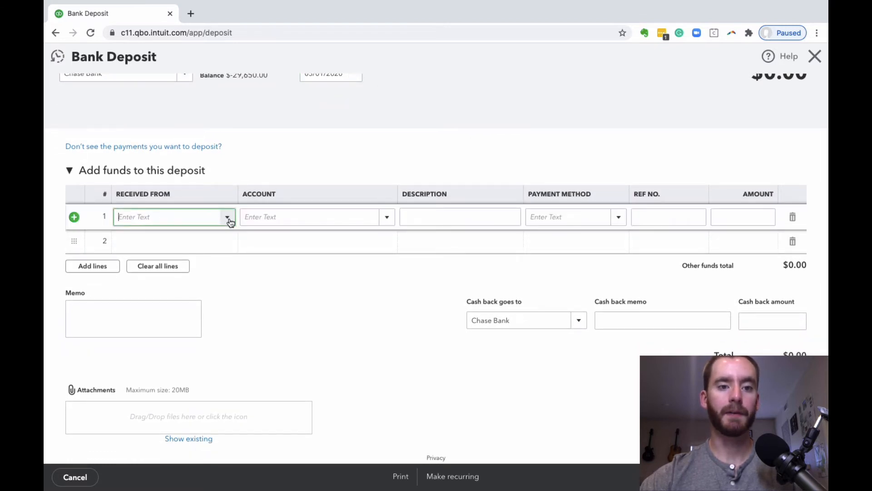
click(227, 218)
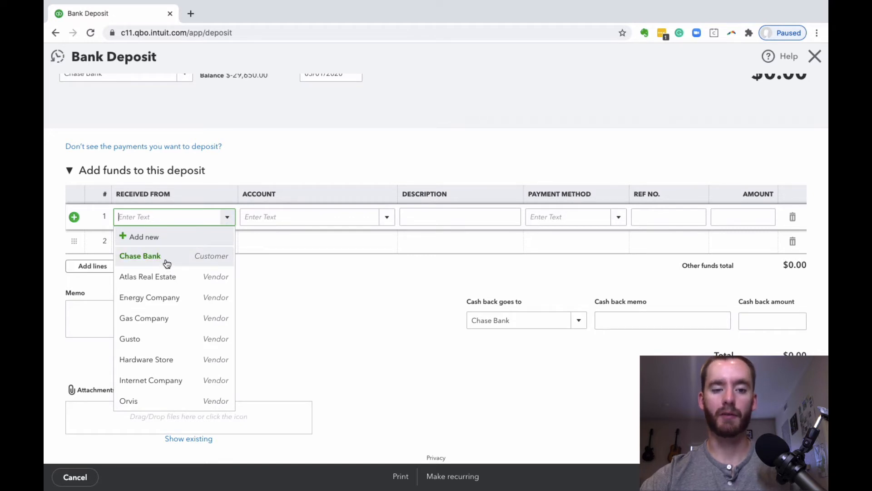
click(167, 256)
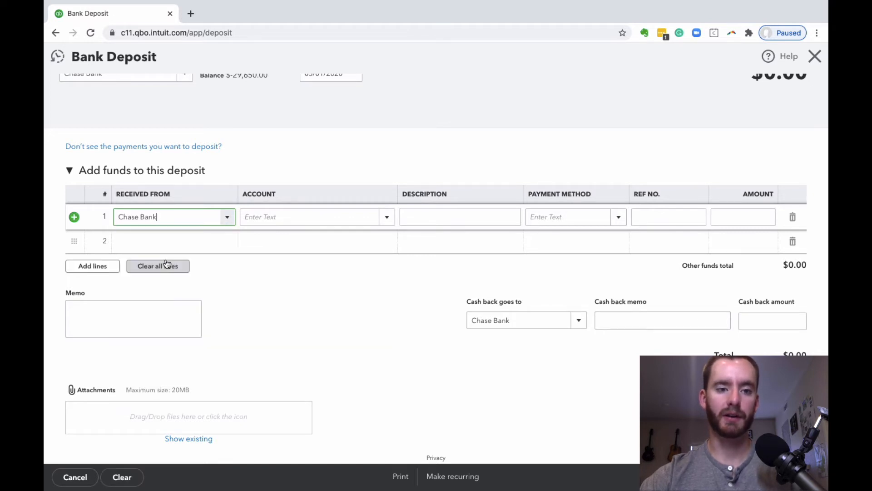
click(314, 215)
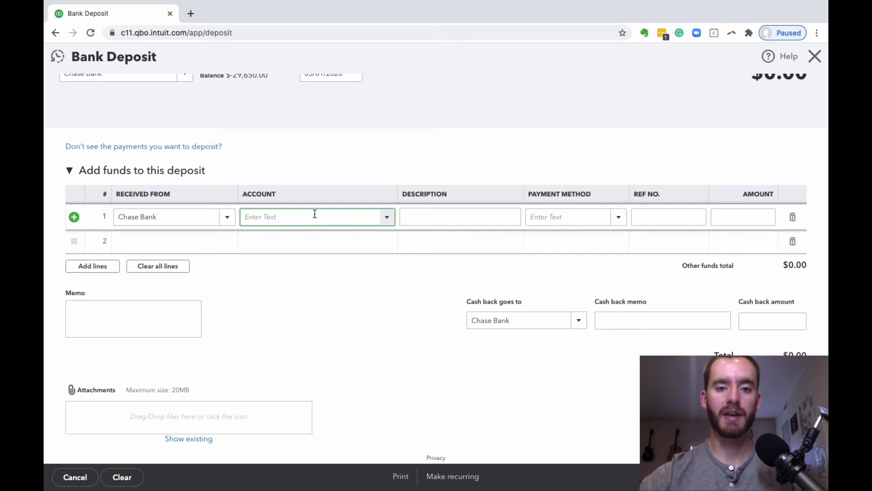
text(pp)
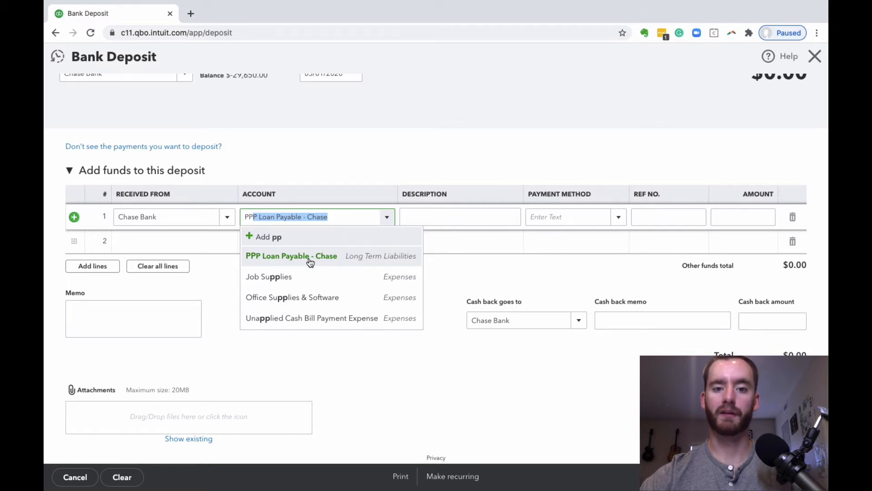
click(311, 261)
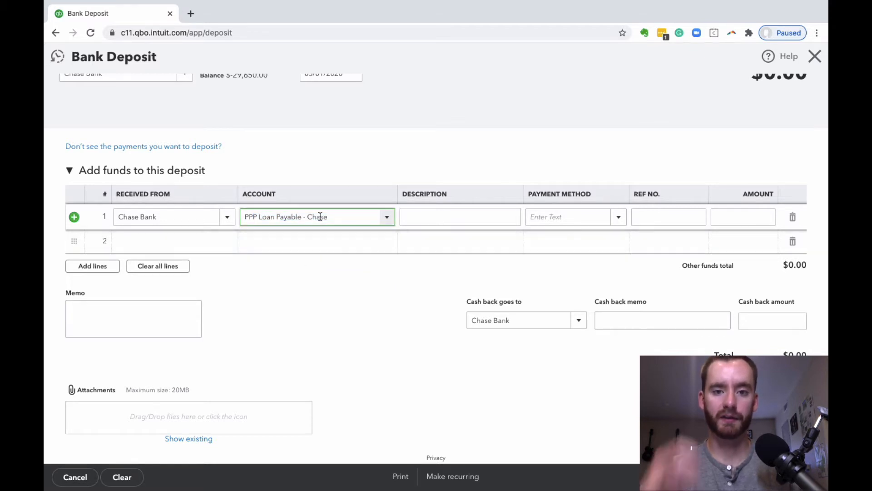
Give the first deposit line the description "PPP Loan" and an amount of 50,000
click(455, 215)
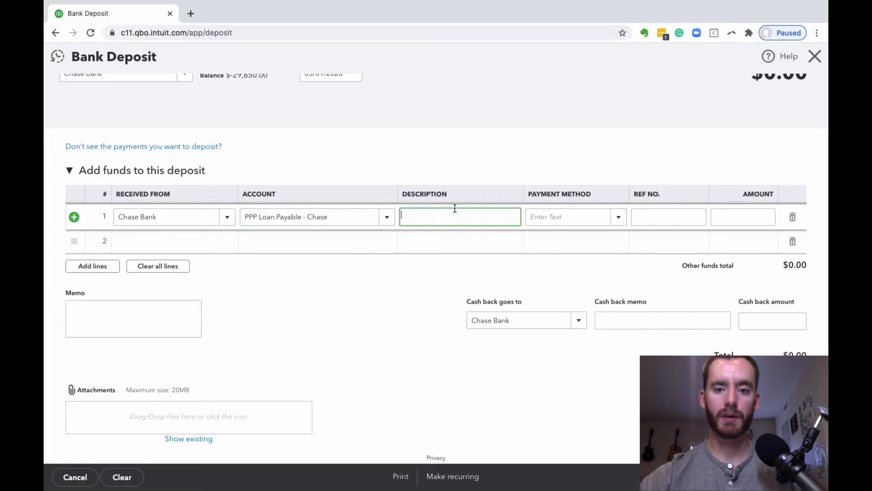
text(PPP Loan)
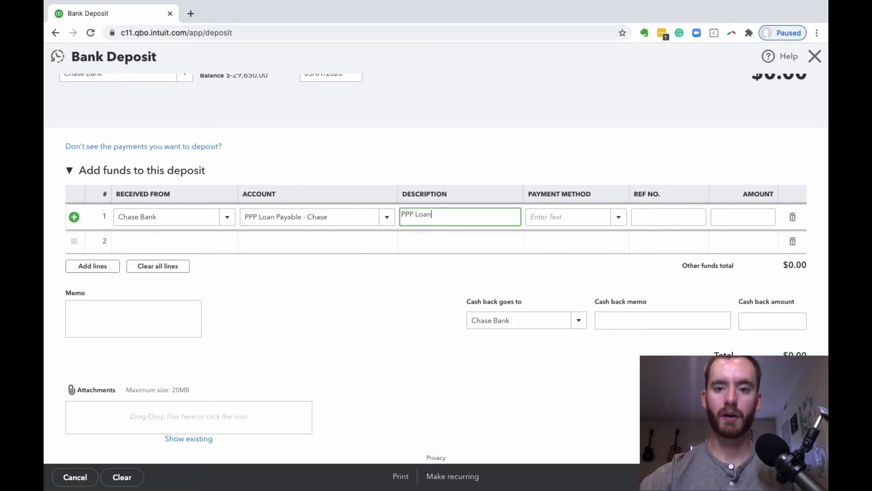
click(718, 220)
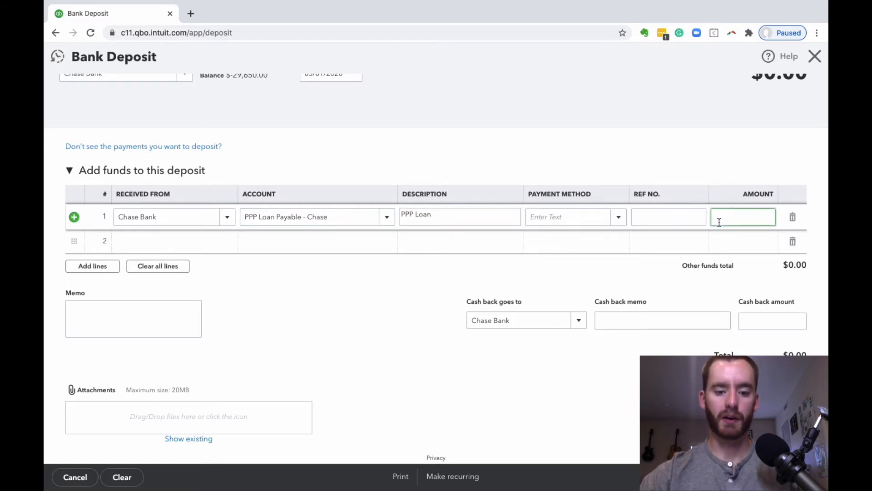
text(50,)
text(0000)
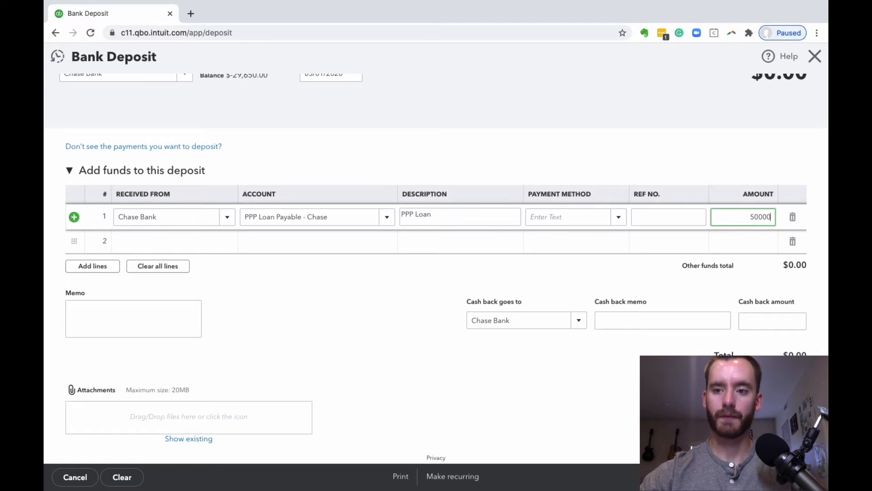
click(679, 154)
Add the memo "PPP Loan" to the bank deposit, and save and close it
click(160, 327)
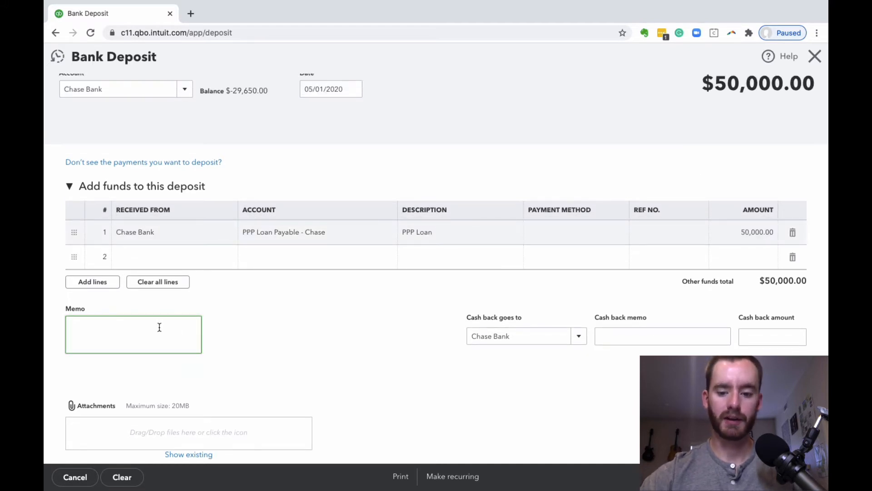
text(PPP Loan)
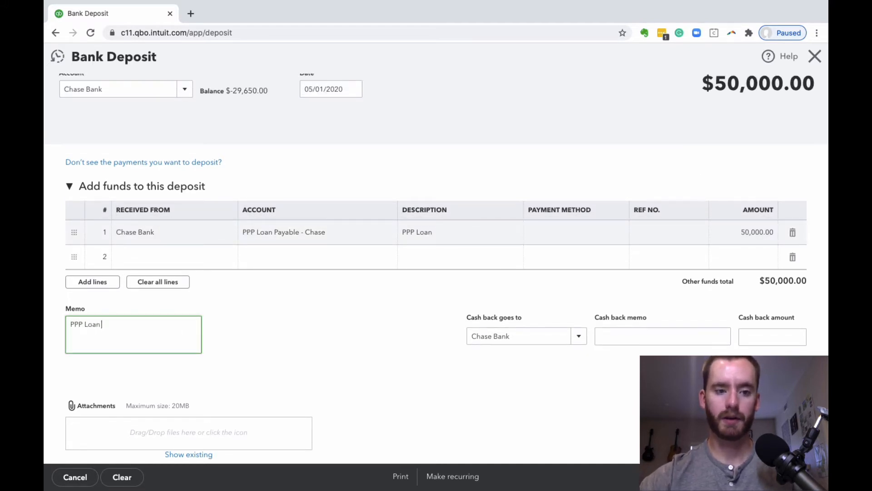
scroll(377, 356, down, 1)
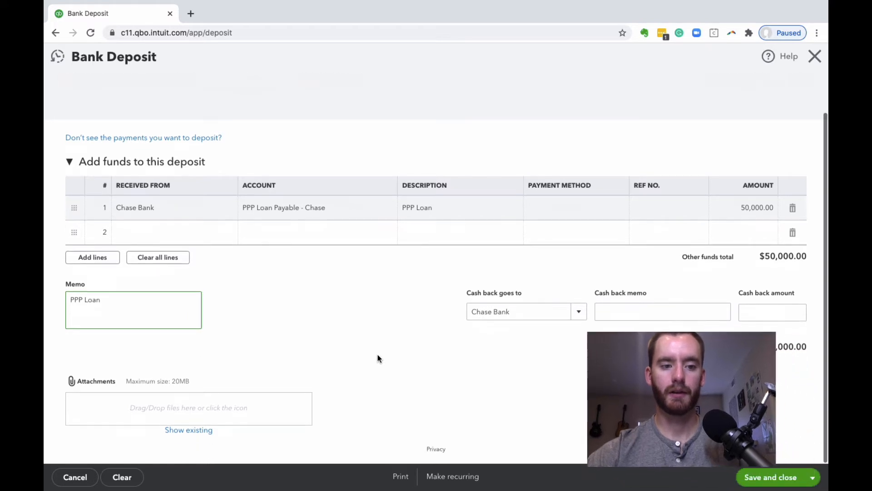
click(766, 472)
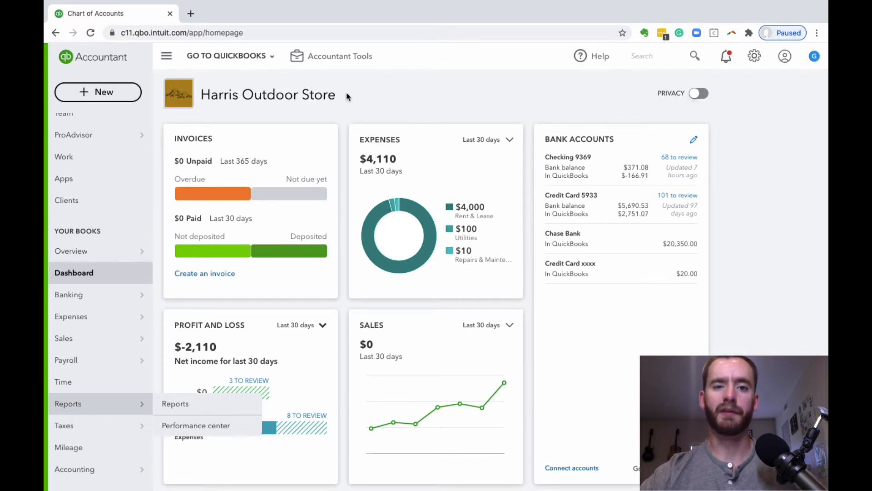
Open the Balance Sheet report from the favorite reports and examine its asset and liability sections
scroll(346, 97, down, 3)
mouse_move(93, 298)
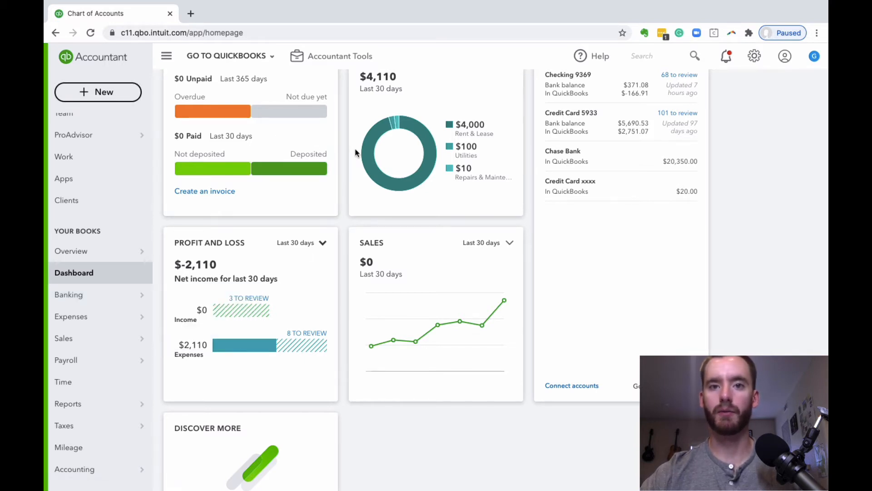
scroll(355, 152, down, 2)
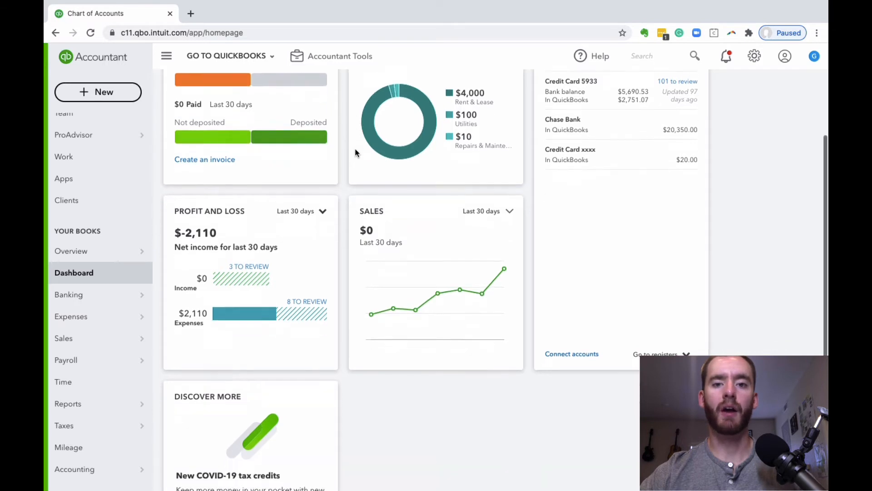
mouse_move(103, 411)
click(194, 409)
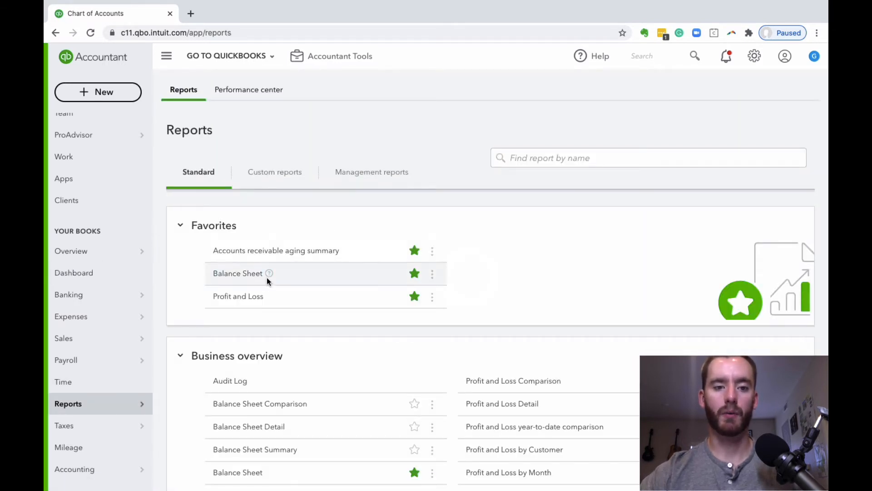
click(253, 275)
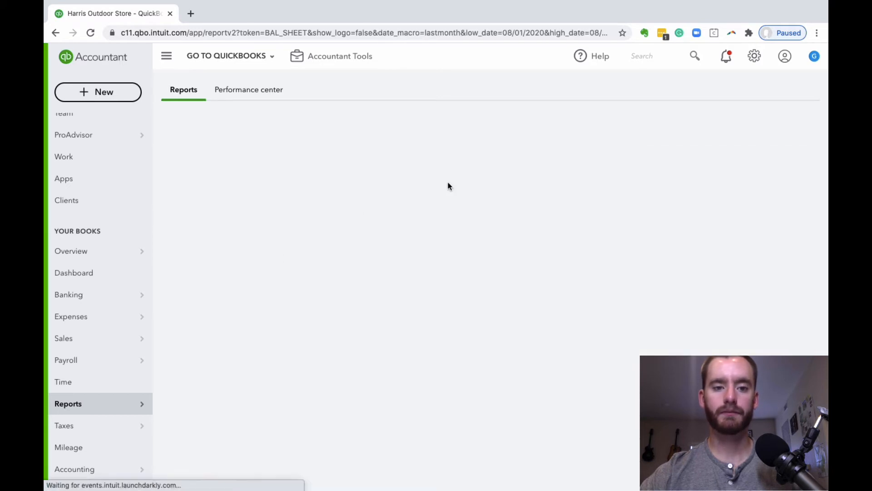
scroll(504, 193, down, 2)
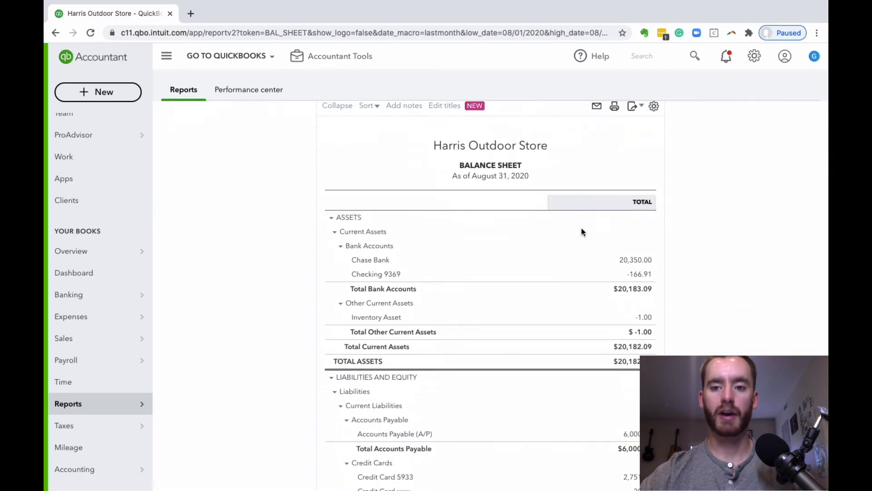
Review the bank account balances and the liabilities listed on the August 2020 Balance Sheet
scroll(457, 265, down, 1)
scroll(471, 224, up, 3)
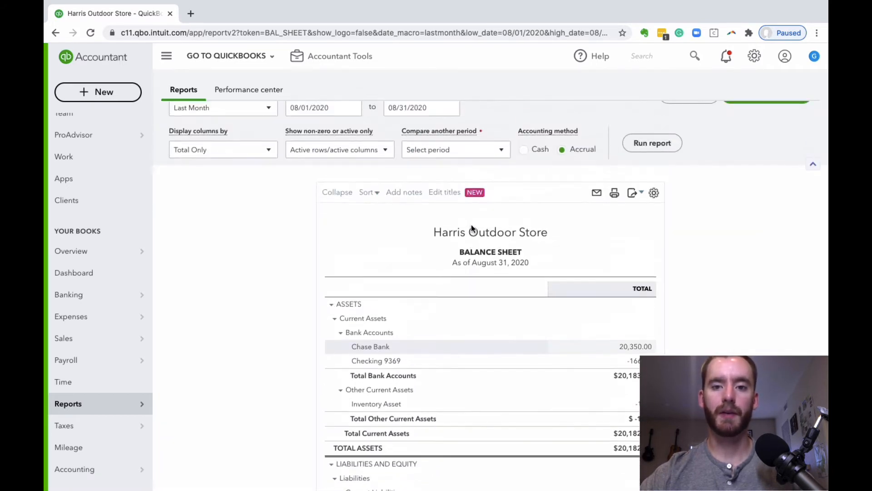
scroll(471, 224, down, 3)
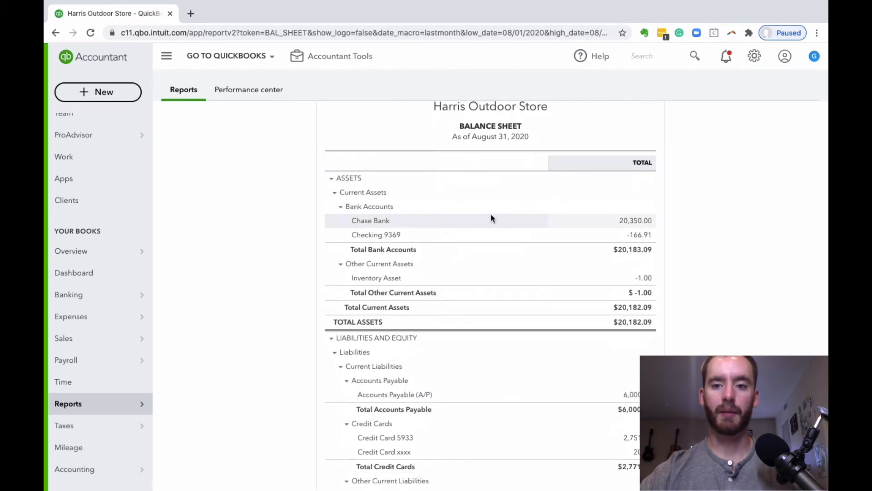
scroll(490, 214, down, 6)
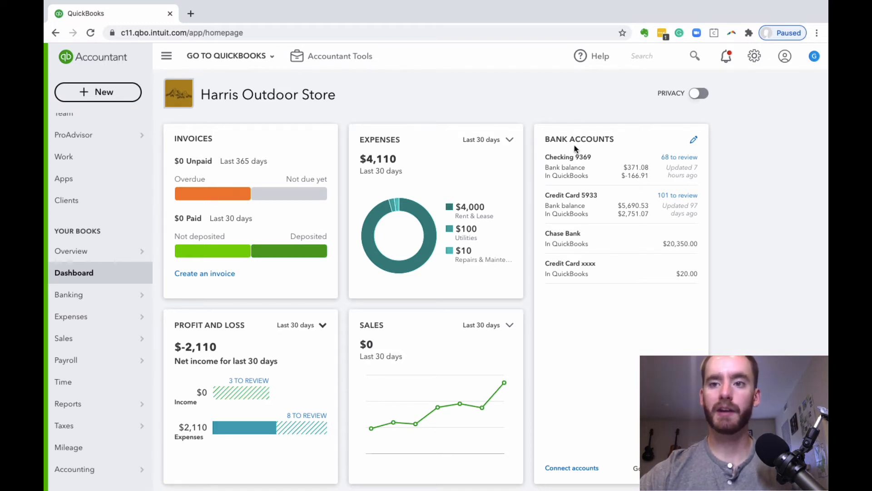
Open the chart of accounts and filter the account list by the name "rent"
click(755, 56)
click(359, 159)
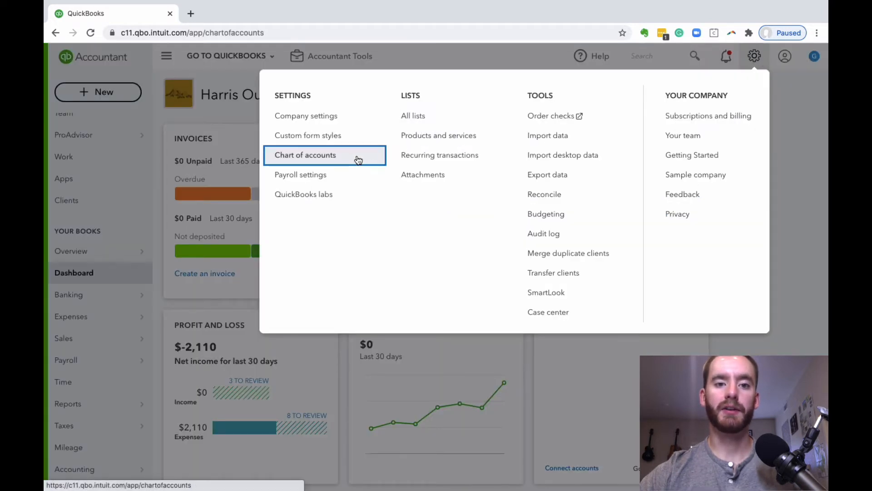
scroll(431, 176, down, 1)
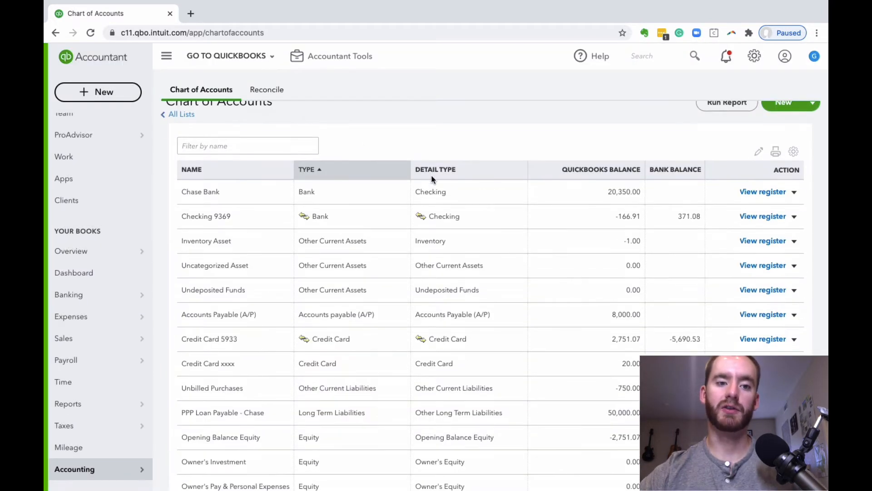
scroll(432, 175, up, 1)
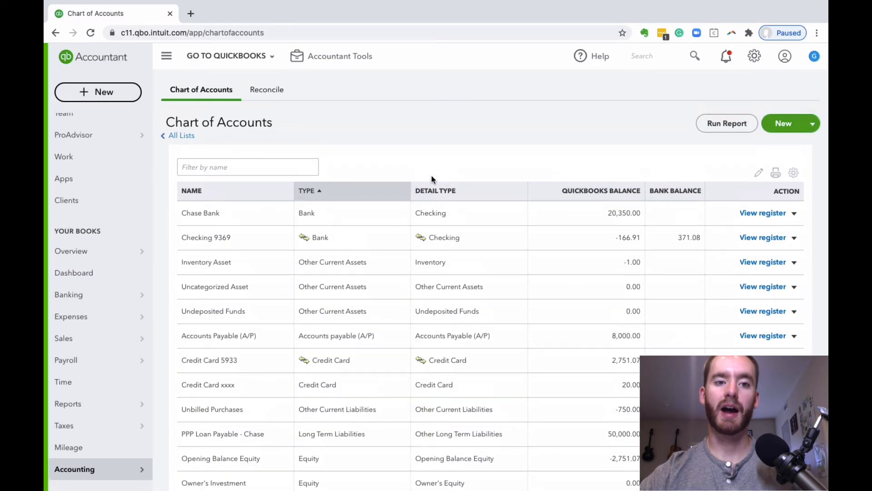
click(267, 171)
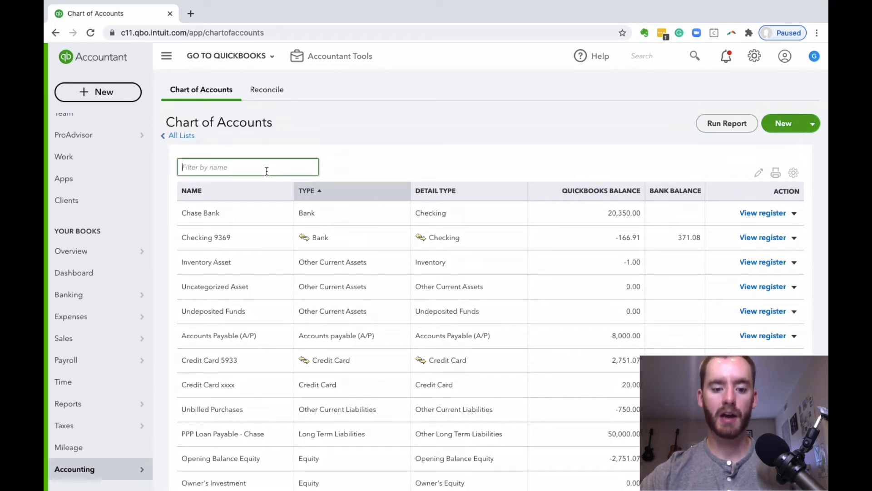
text(rent)
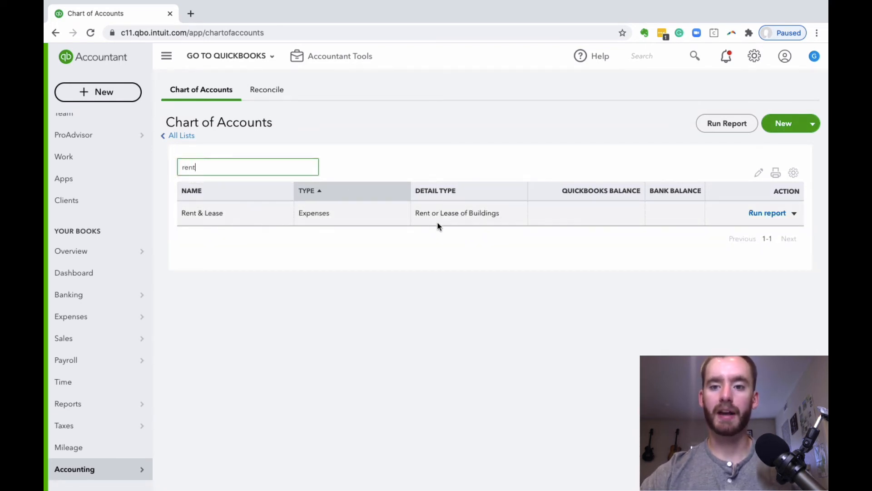
Replace the account name filter with "utilit" to find the utilities expense account
double_click(257, 171)
key(BackSpace)
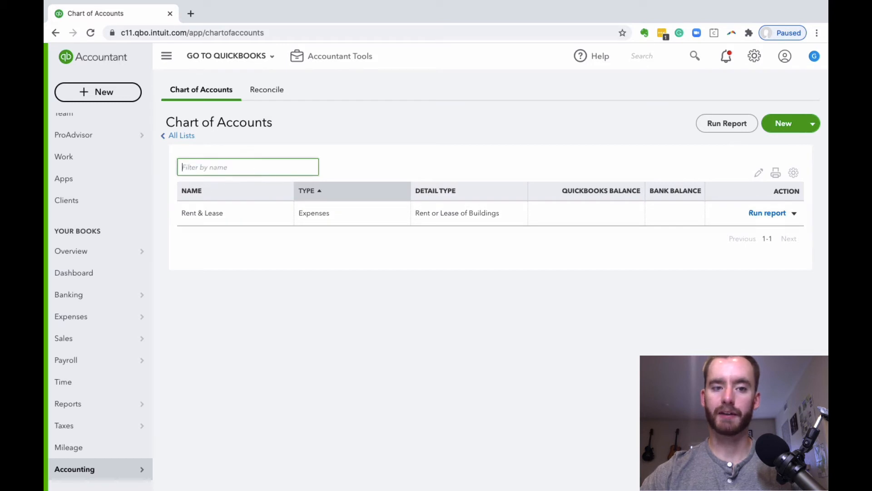
text(utilit)
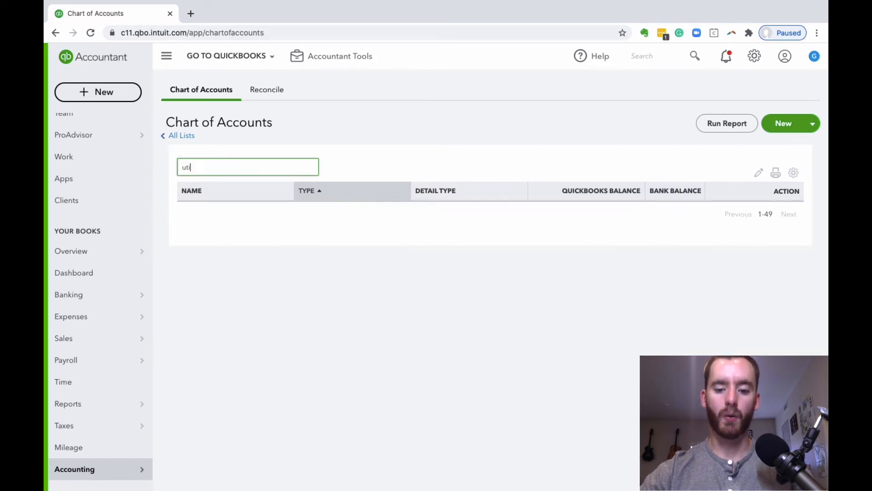
Clear the name filter and look through the expense accounts for the rent, utilities and payroll accounts and their sub-accounts
double_click(259, 167)
key(BackSpace)
scroll(233, 252, down, 15)
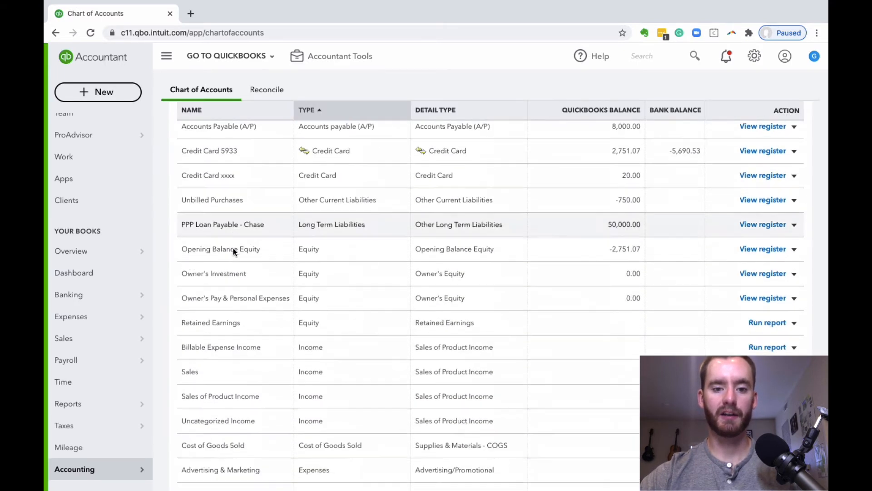
scroll(258, 255, down, 5)
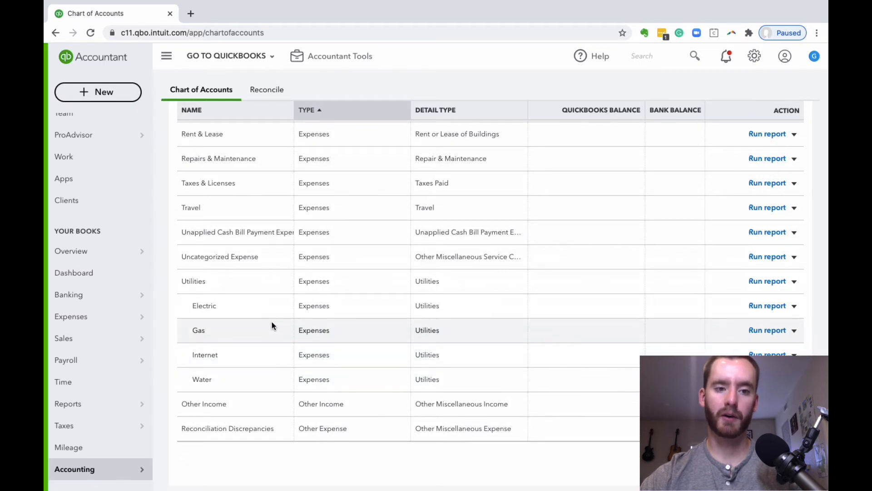
scroll(286, 329, up, 3)
scroll(313, 184, up, 2)
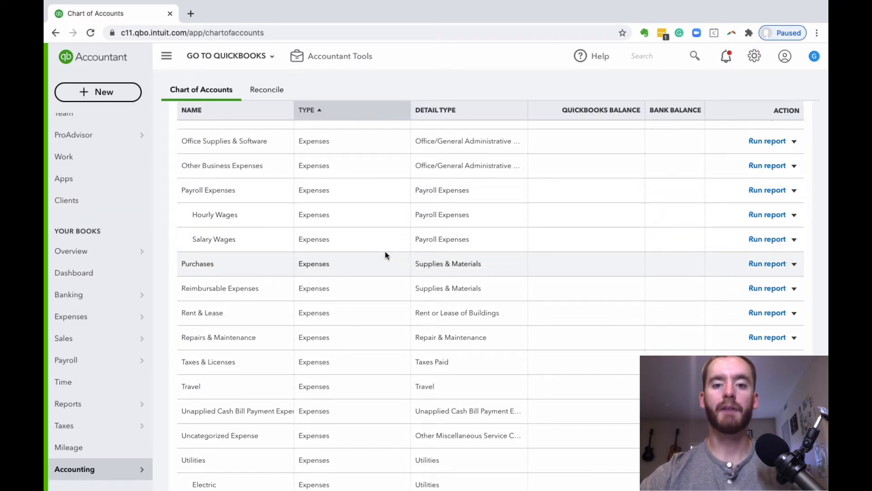
Start a new account of type Expenses, look through its available detail types, and close it without saving
scroll(385, 255, up, 10)
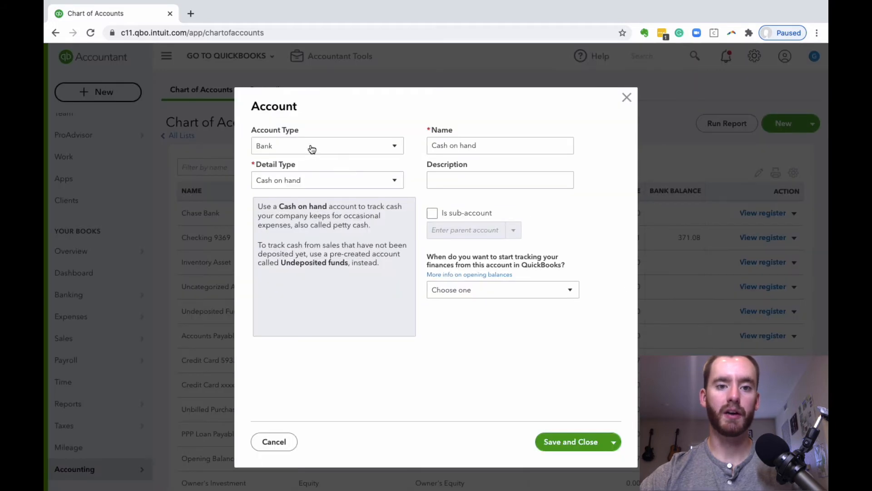
click(309, 146)
scroll(311, 274, down, 2)
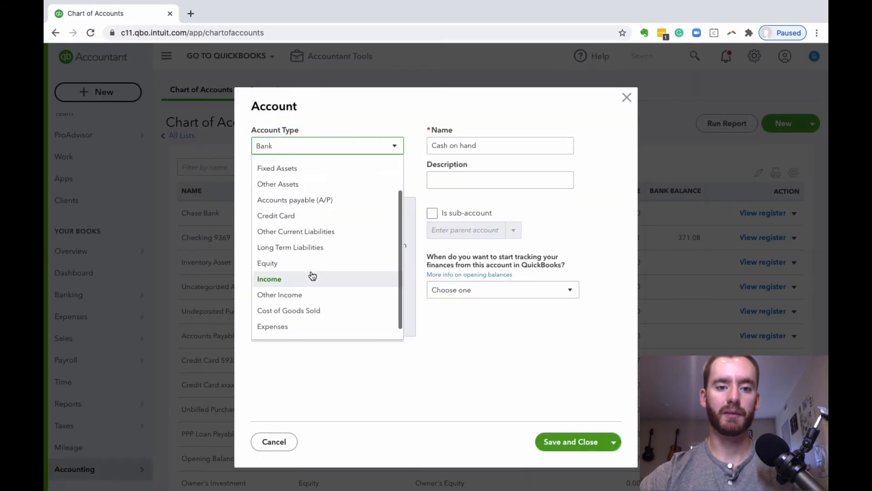
click(323, 313)
click(333, 180)
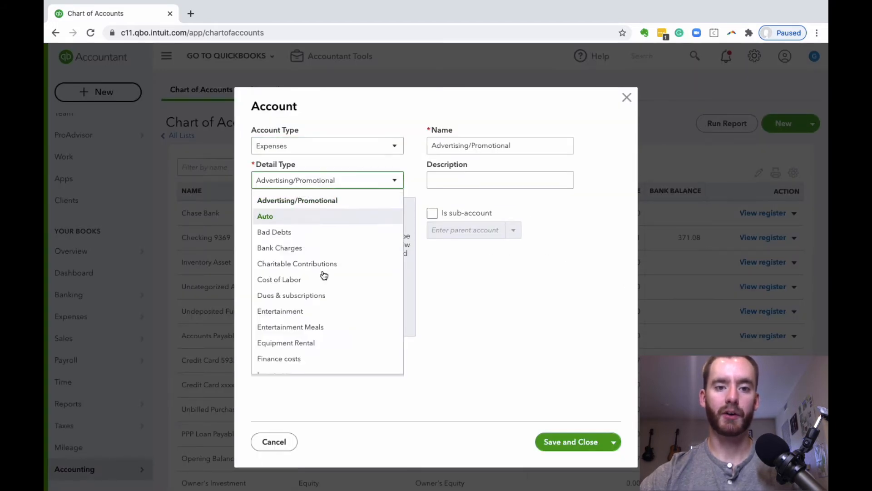
scroll(324, 275, down, 2)
scroll(323, 275, down, 5)
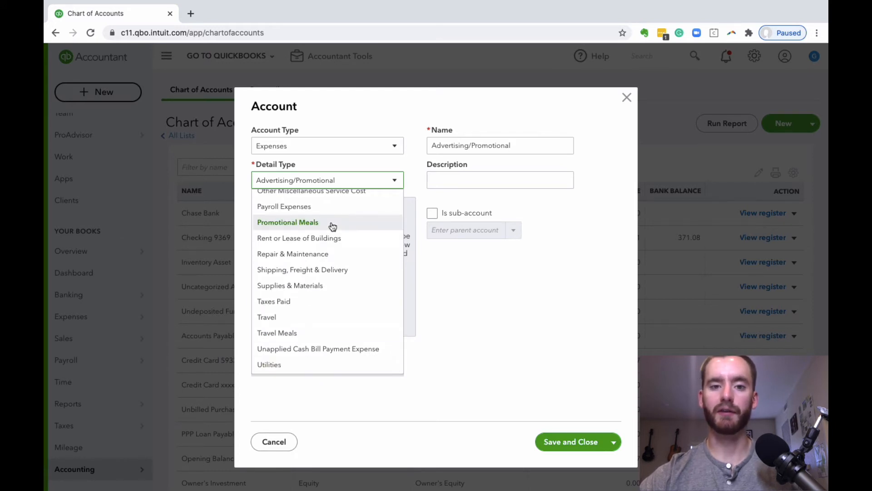
click(467, 334)
click(627, 98)
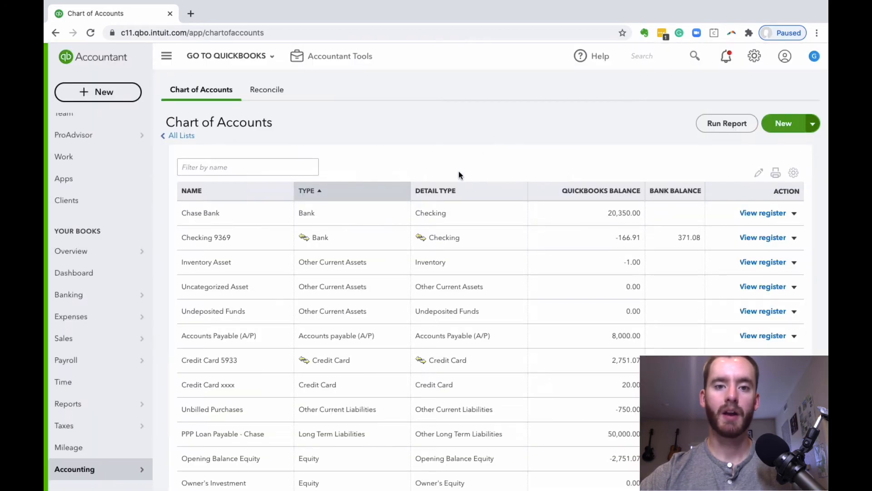
Open the Profit and Loss report from the favorite reports and collapse the side navigation
click(91, 273)
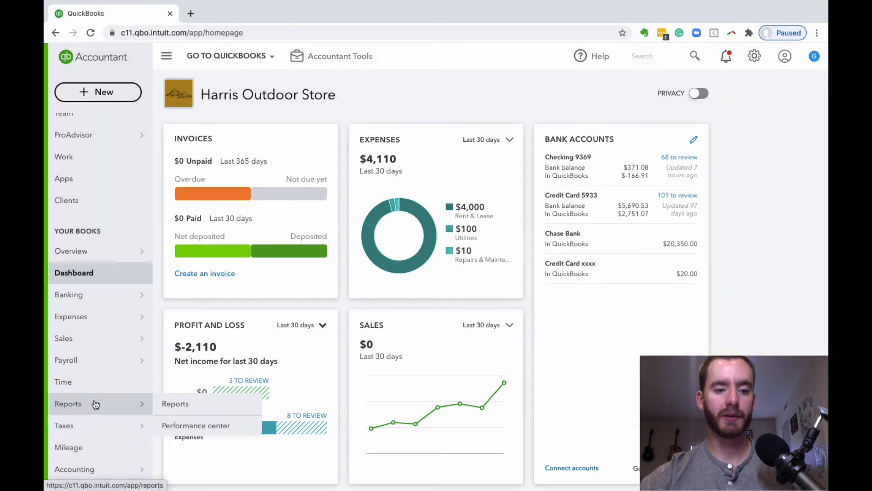
click(93, 403)
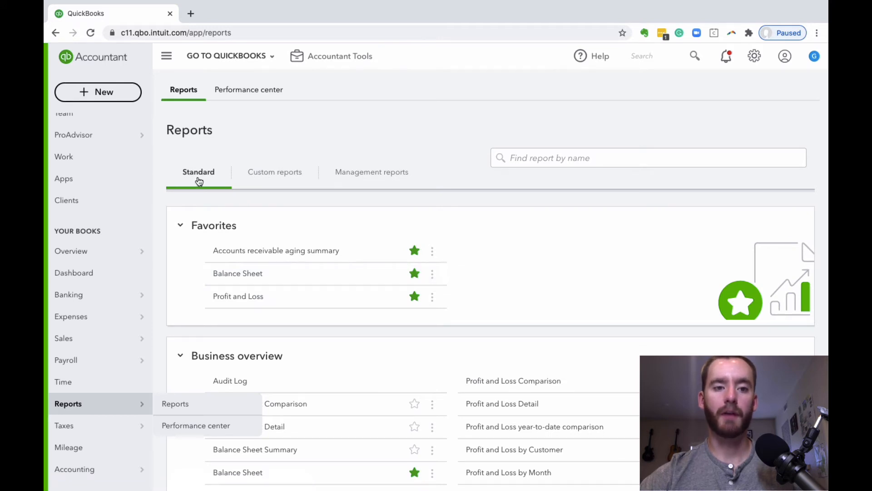
click(251, 296)
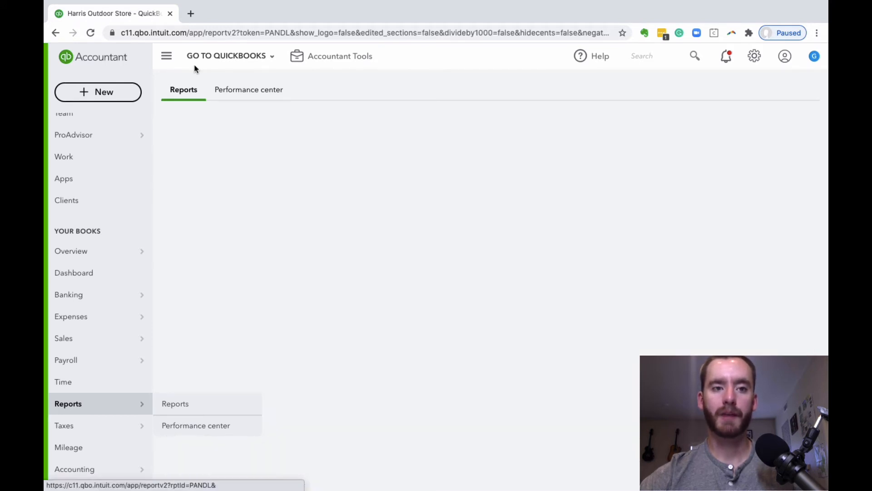
click(167, 56)
scroll(422, 271, down, 2)
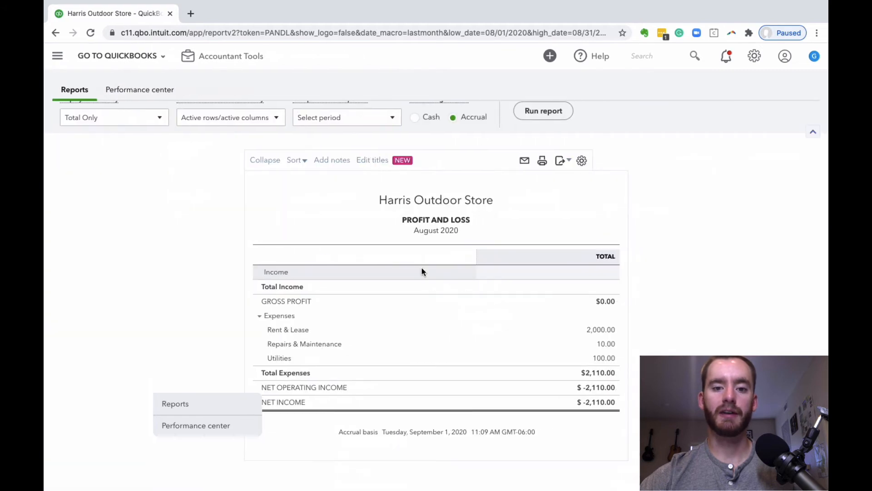
scroll(421, 271, up, 2)
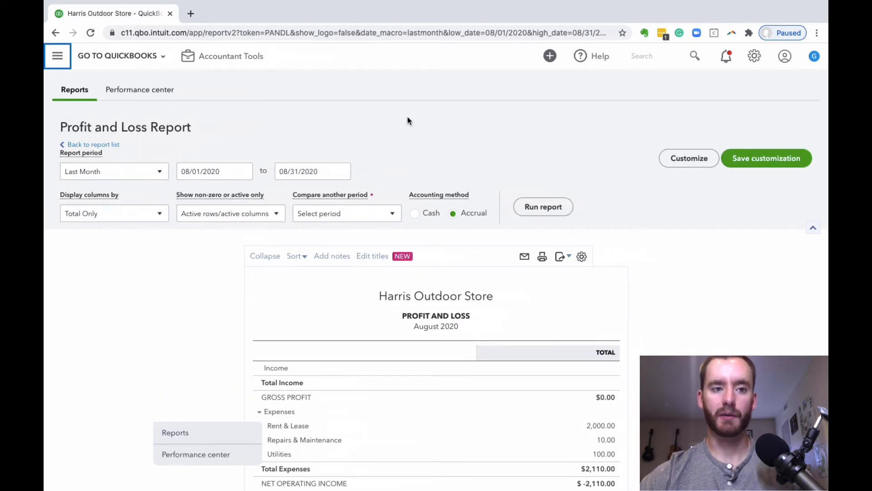
Set the Profit and Loss report period from 05/01/2020 to 06/25/2020
click(244, 171)
click(190, 199)
click(190, 199)
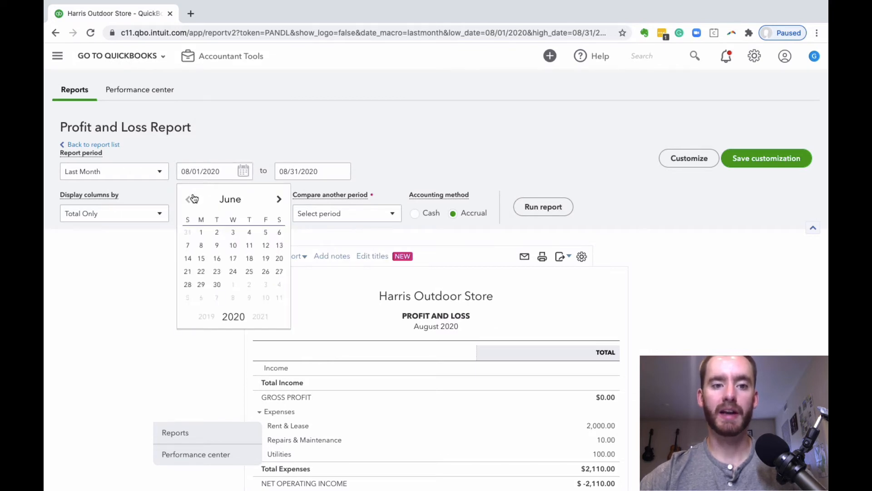
click(190, 199)
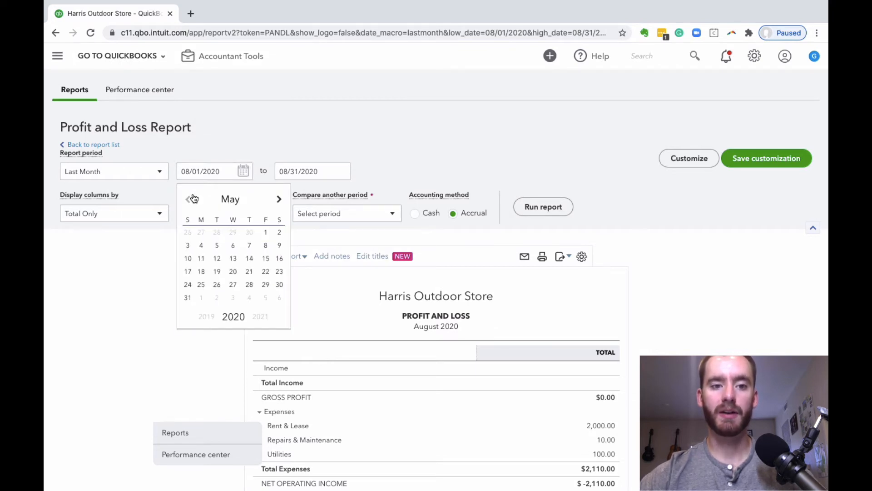
click(265, 233)
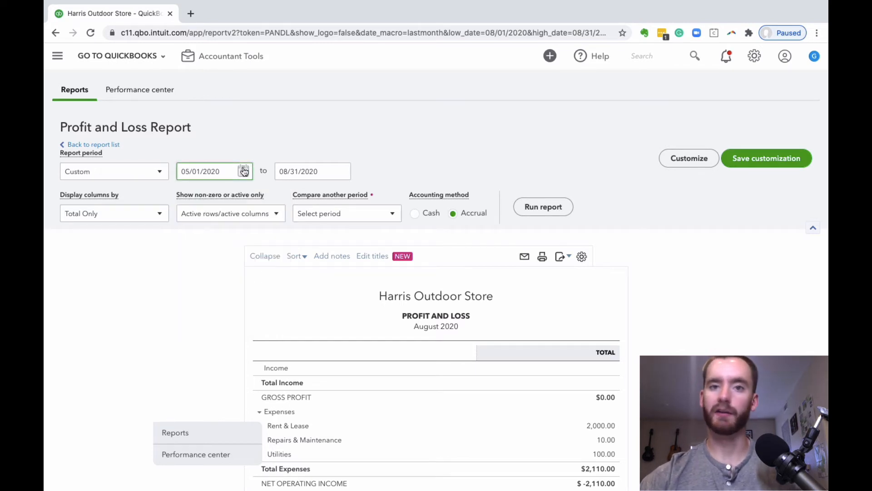
click(341, 172)
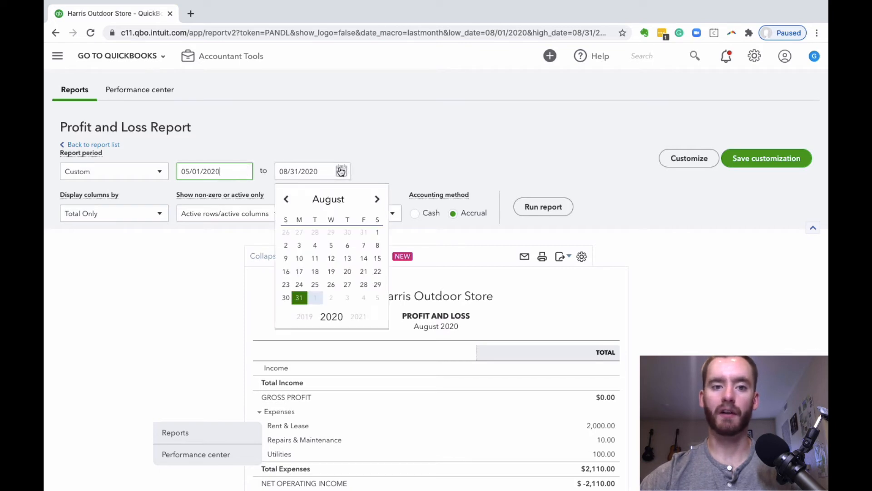
click(289, 200)
click(289, 200)
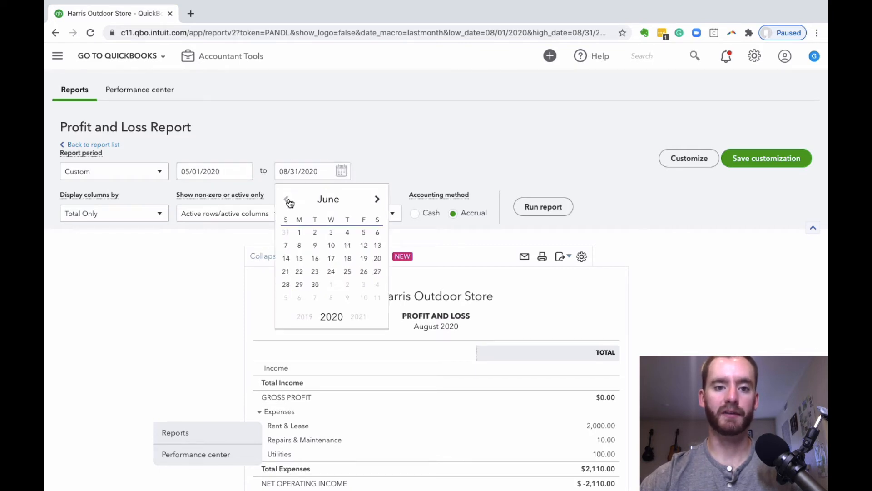
click(347, 271)
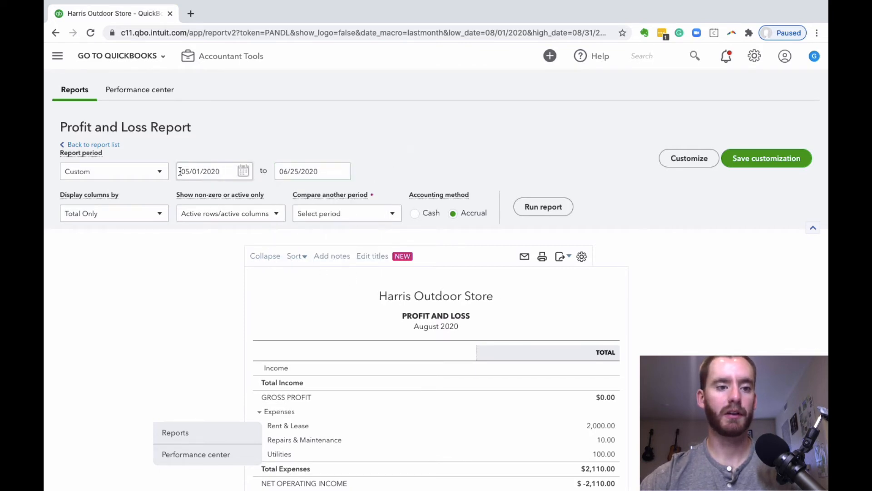
Switch the Profit and Loss report's accounting method to Cash
scroll(415, 236, down, 1)
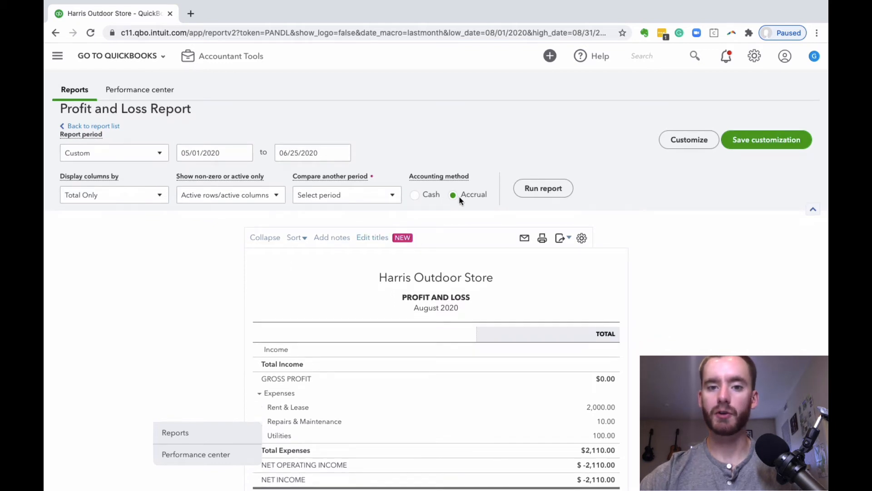
click(417, 195)
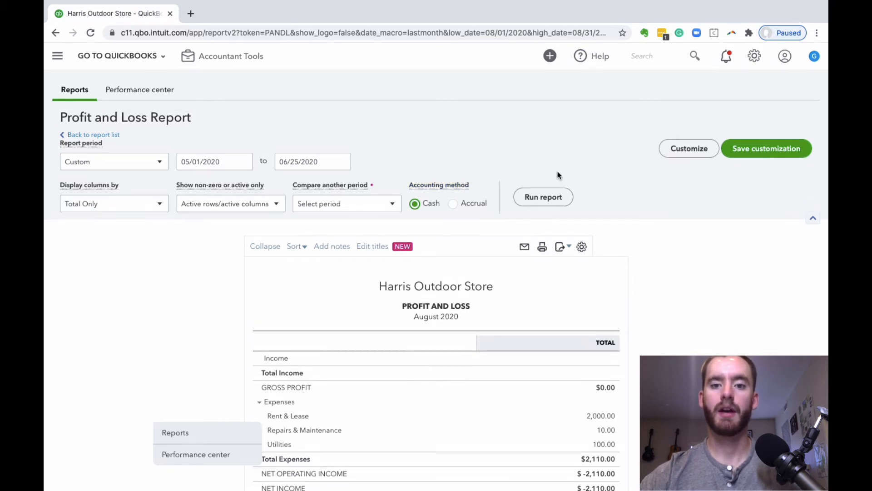
scroll(558, 176, down, 1)
scroll(558, 176, up, 1)
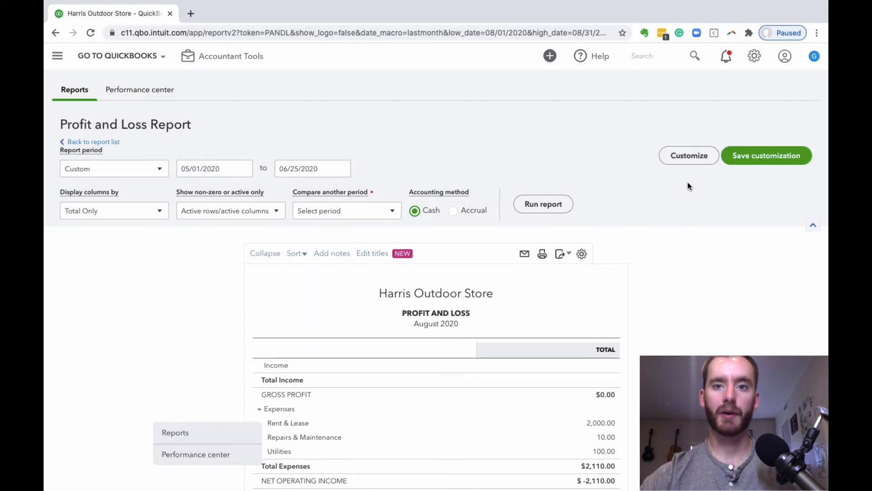
Start customizing the Profit and Loss report and enable its Distribution Account filter
click(686, 156)
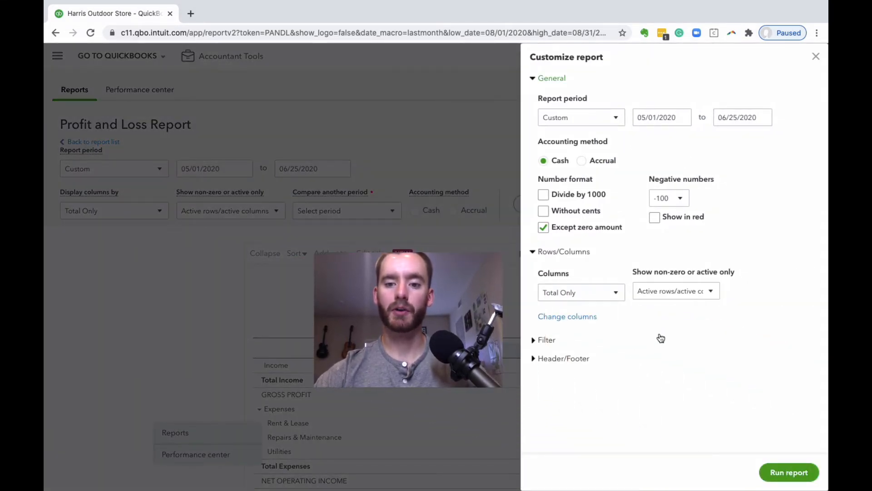
click(539, 341)
scroll(610, 293, down, 2)
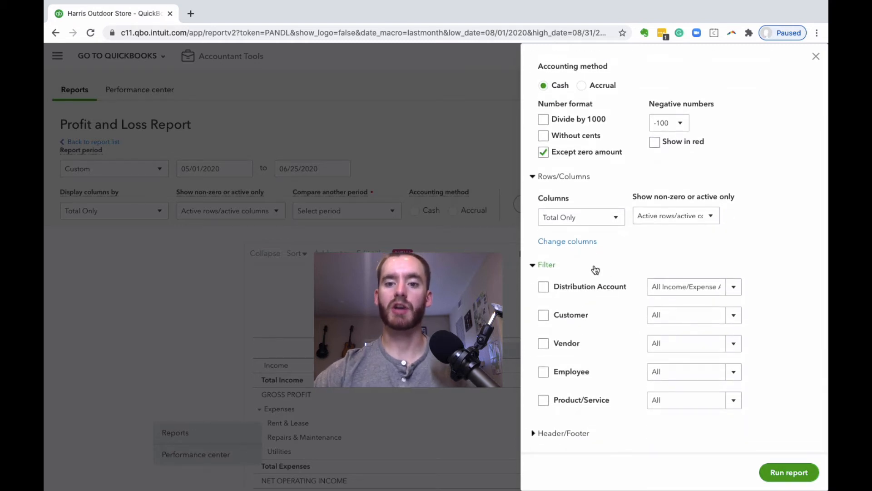
click(544, 290)
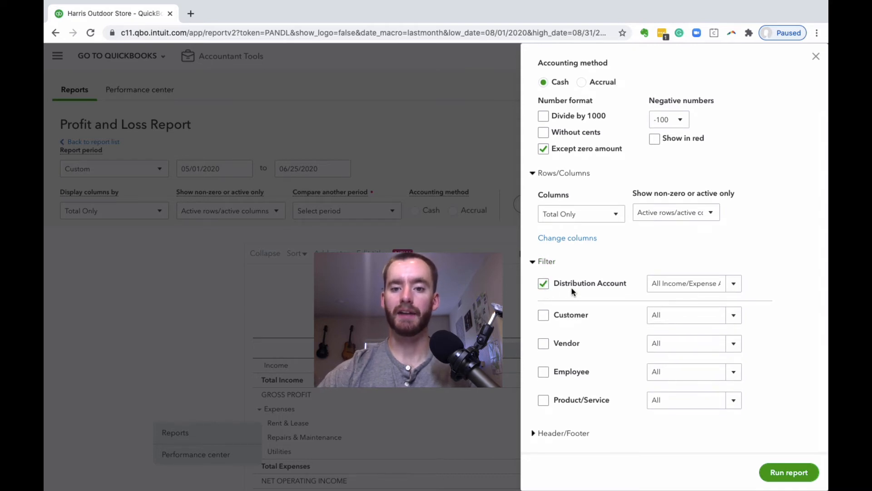
Include Payroll Expenses with its Hourly Wages and Salary Wages subaccounts, plus Rent & Lease, in the Distribution Account filter
click(738, 287)
scroll(712, 314, down, 4)
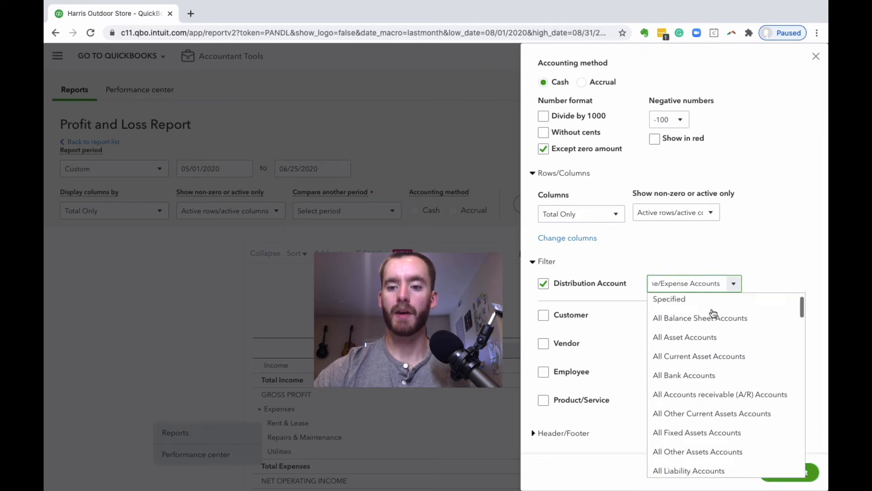
scroll(712, 313, down, 5)
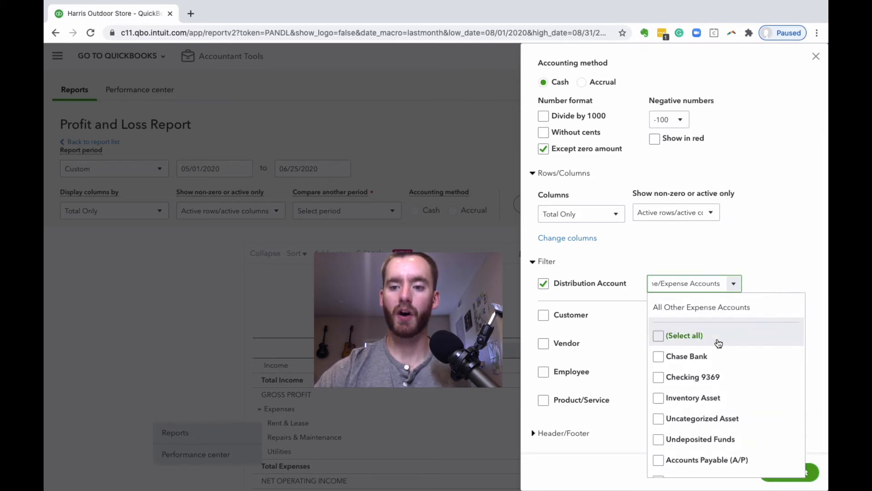
scroll(719, 343, down, 8)
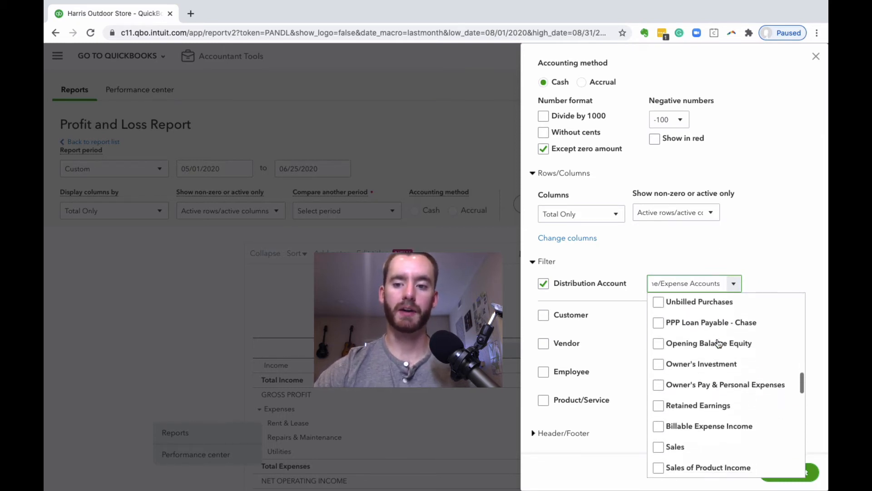
scroll(719, 343, down, 10)
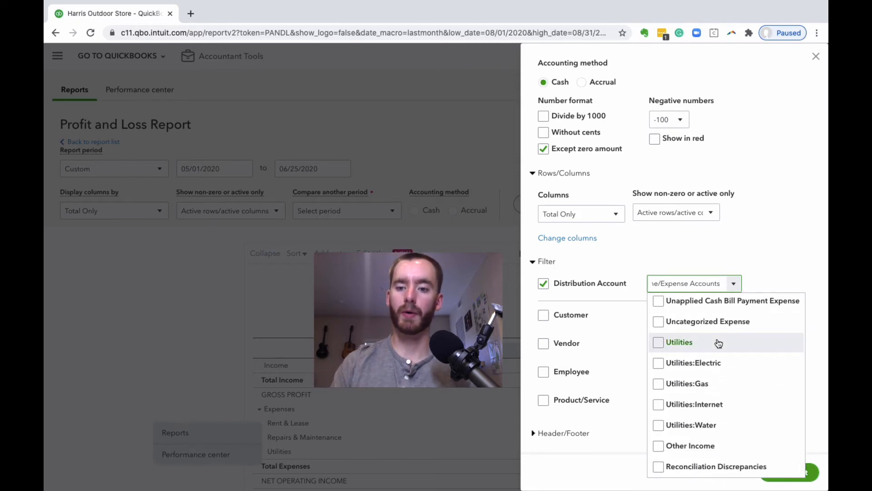
scroll(718, 343, up, 20)
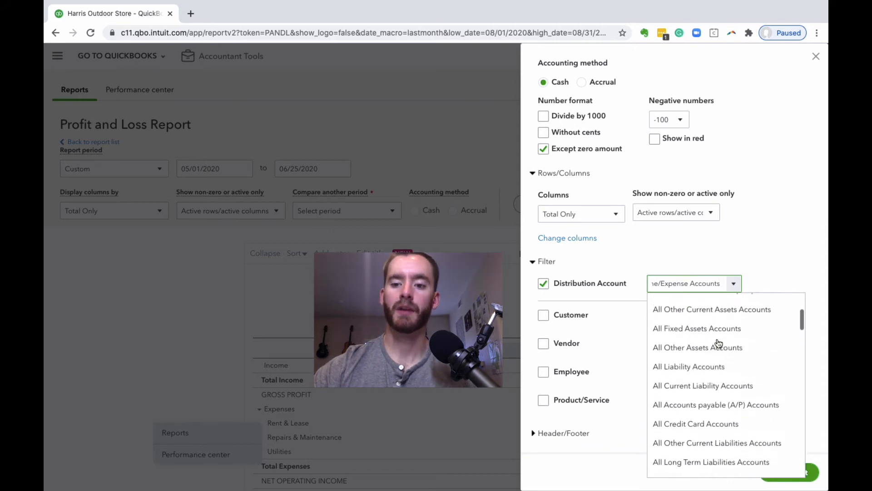
scroll(718, 343, down, 3)
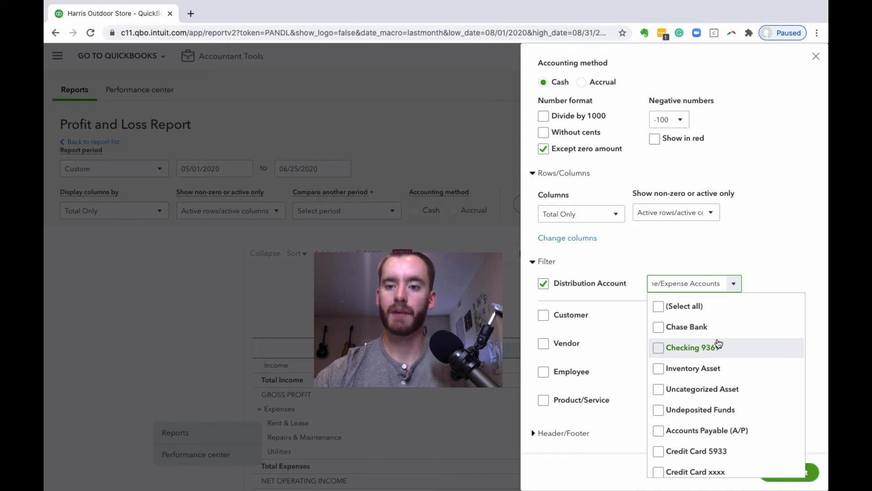
scroll(719, 343, down, 9)
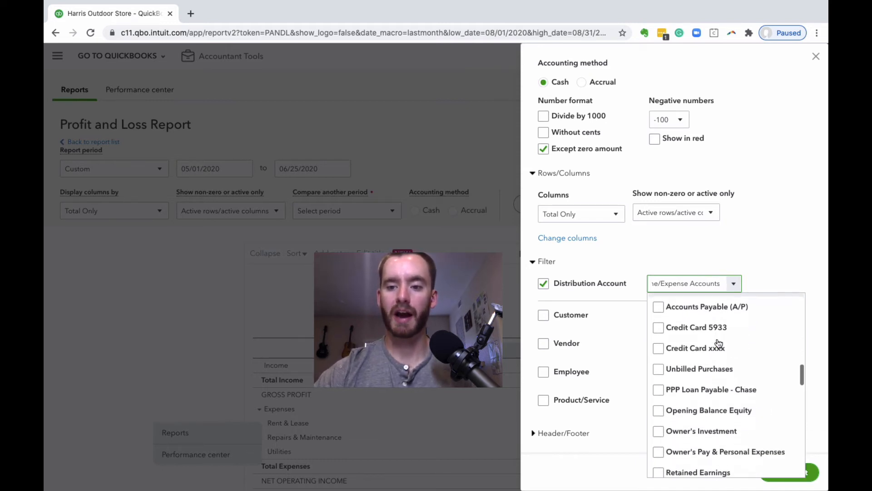
scroll(718, 331, down, 10)
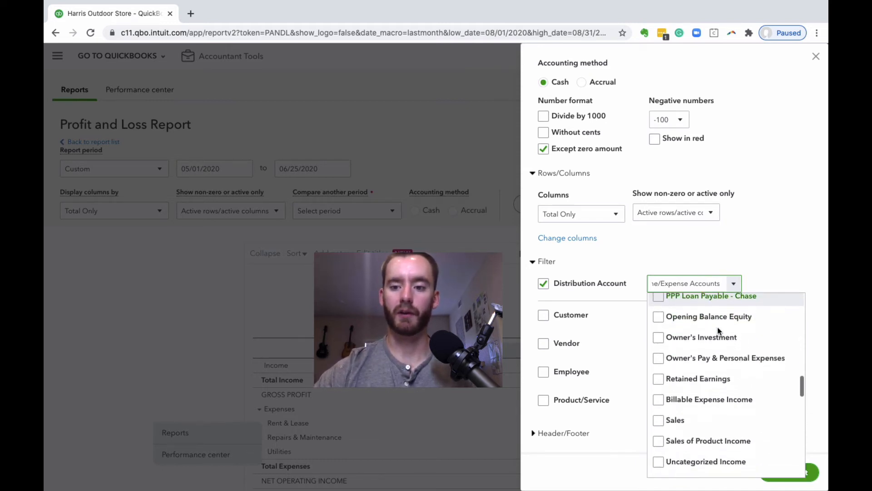
scroll(719, 332, down, 10)
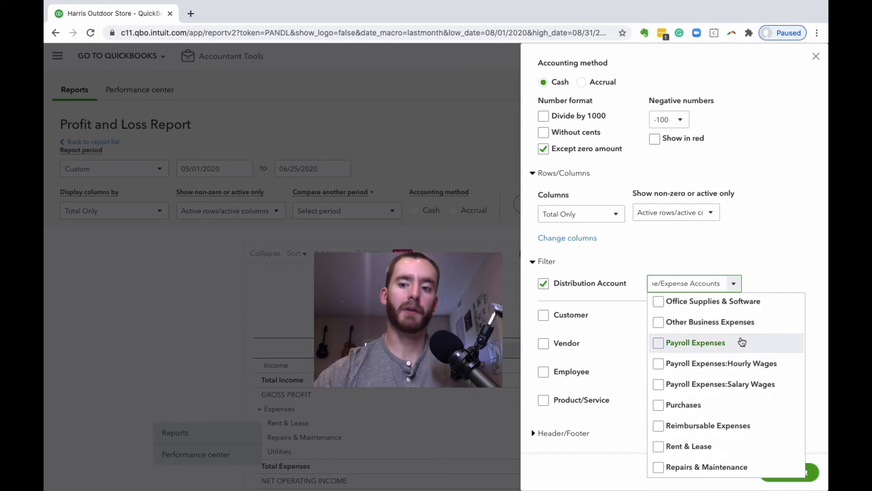
click(659, 343)
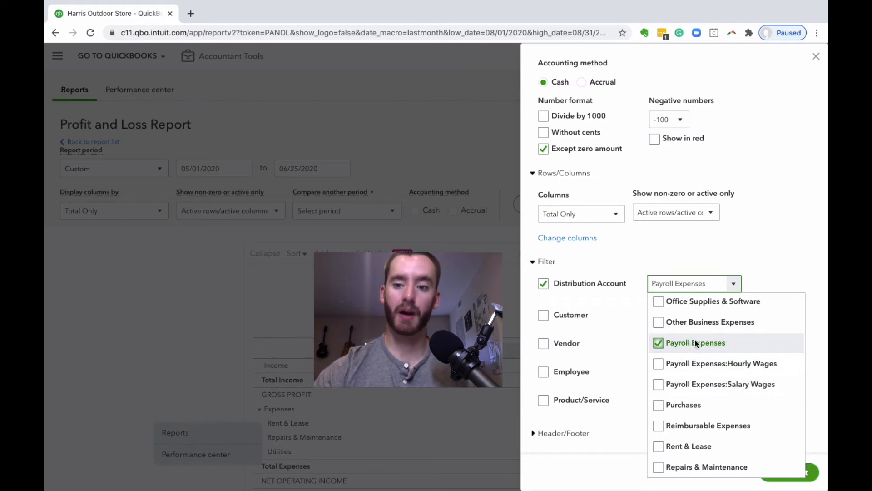
click(658, 363)
click(659, 385)
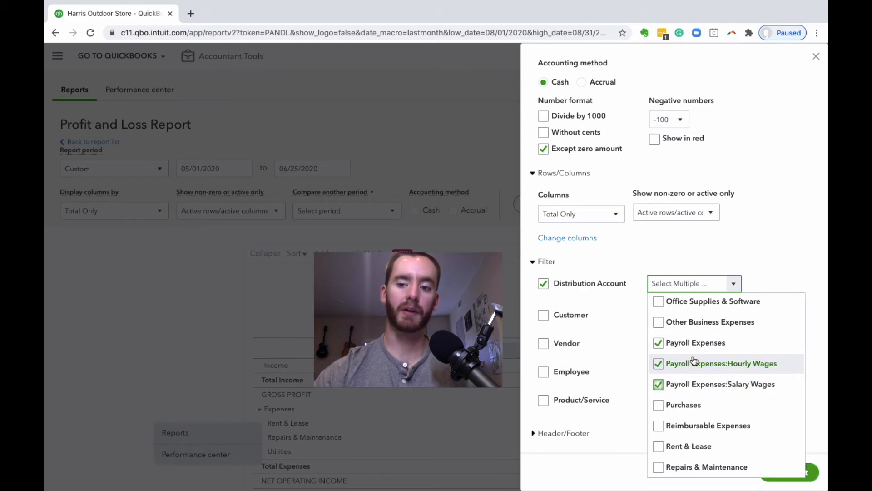
scroll(697, 366, down, 2)
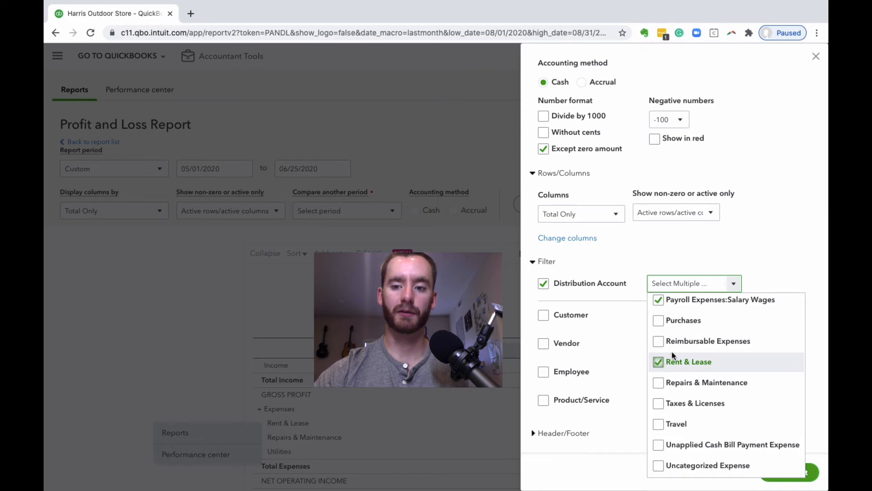
Add Utilities and its Electric, Gas, Internet and Water subaccounts to the Distribution Account filter
scroll(714, 329, down, 3)
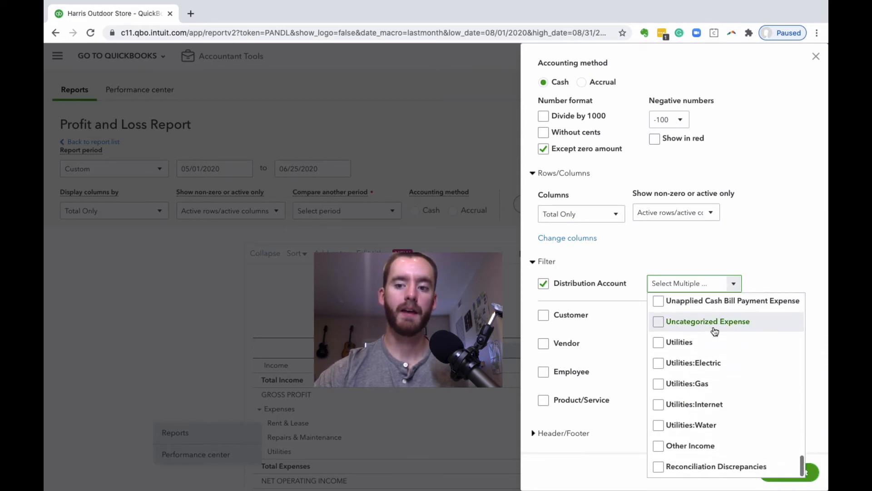
click(659, 344)
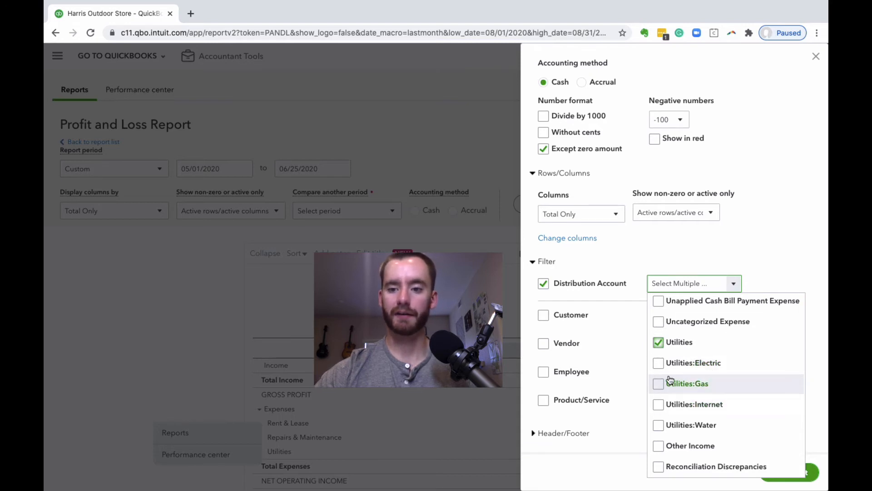
click(658, 363)
click(658, 384)
click(660, 405)
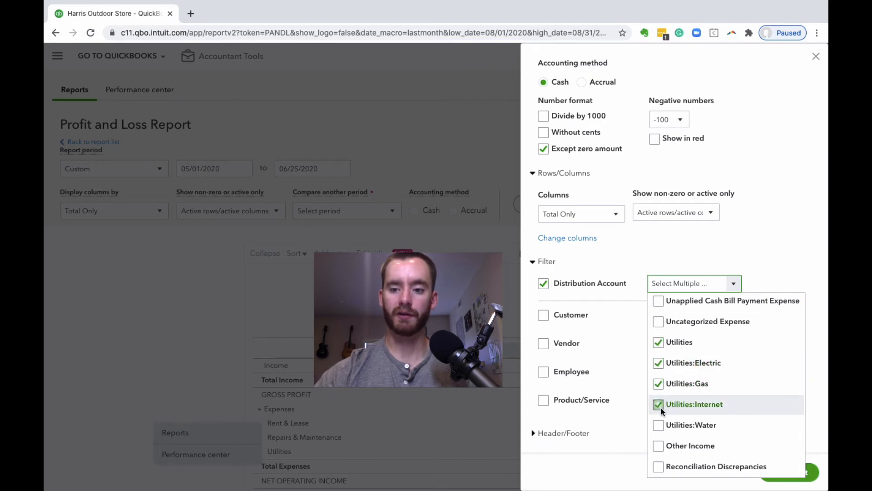
click(658, 425)
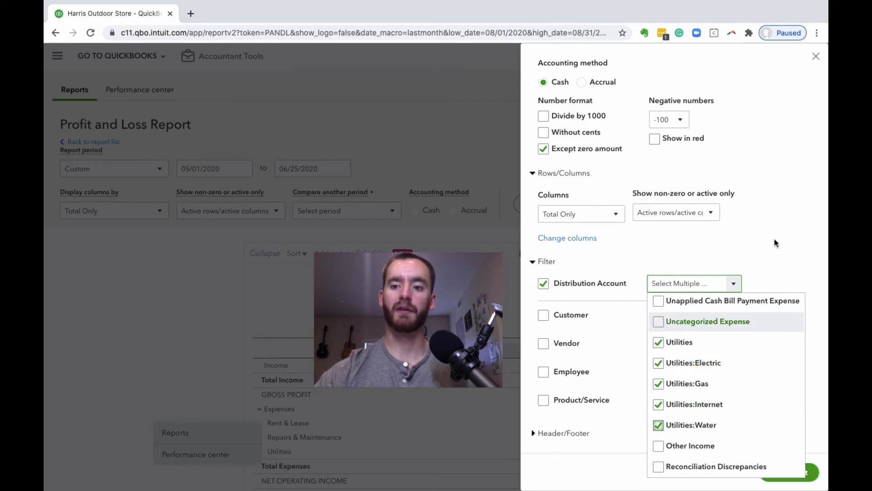
click(774, 245)
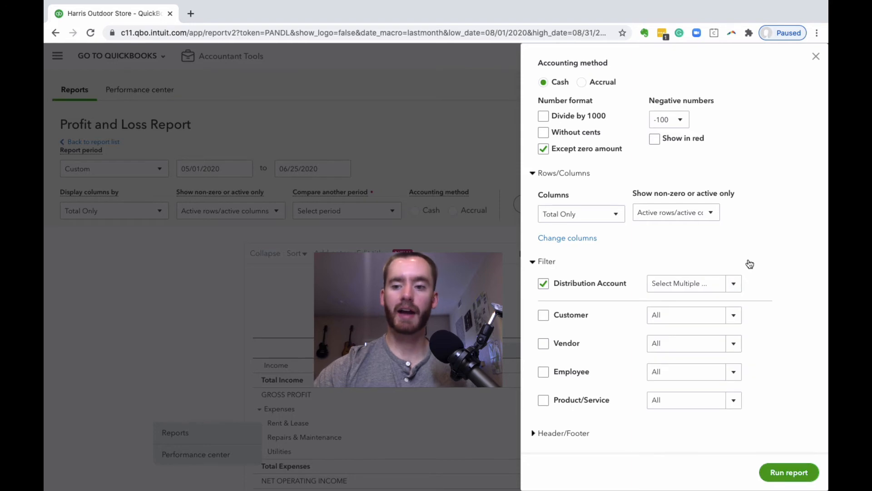
Run the report with the account filter applied and review its expense lines down to net income
click(788, 472)
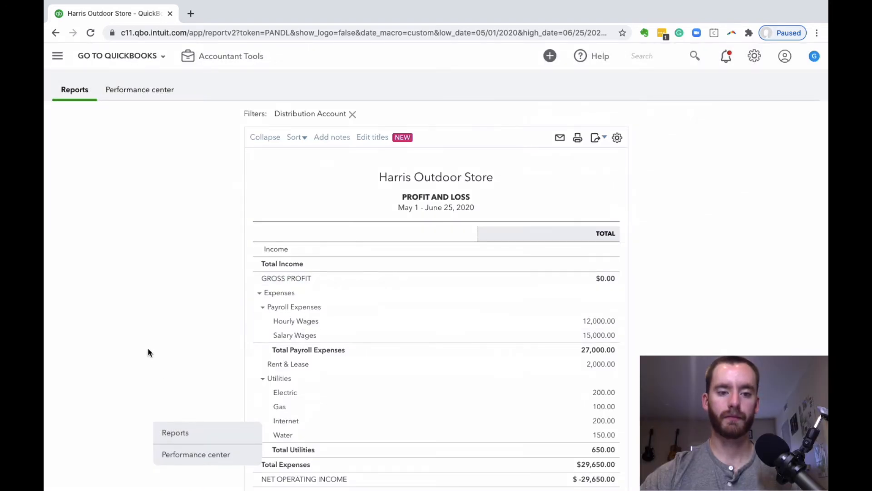
scroll(149, 350, down, 3)
scroll(148, 352, down, 1)
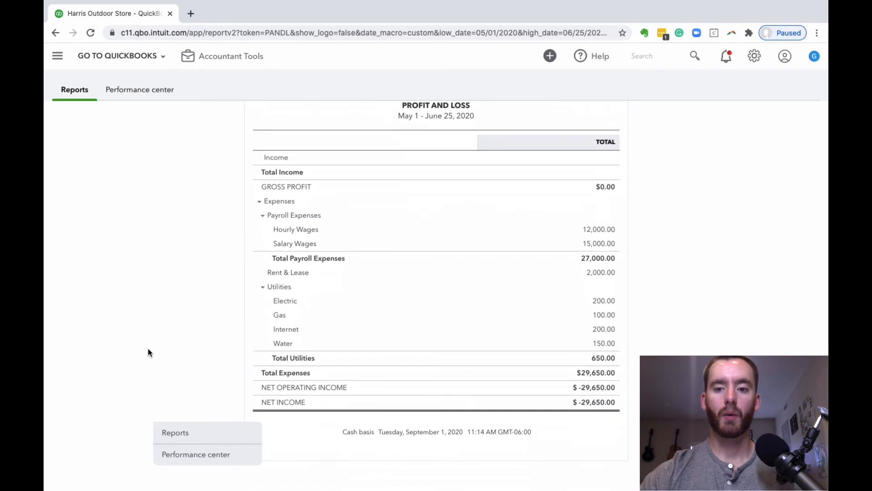
scroll(333, 319, up, 3)
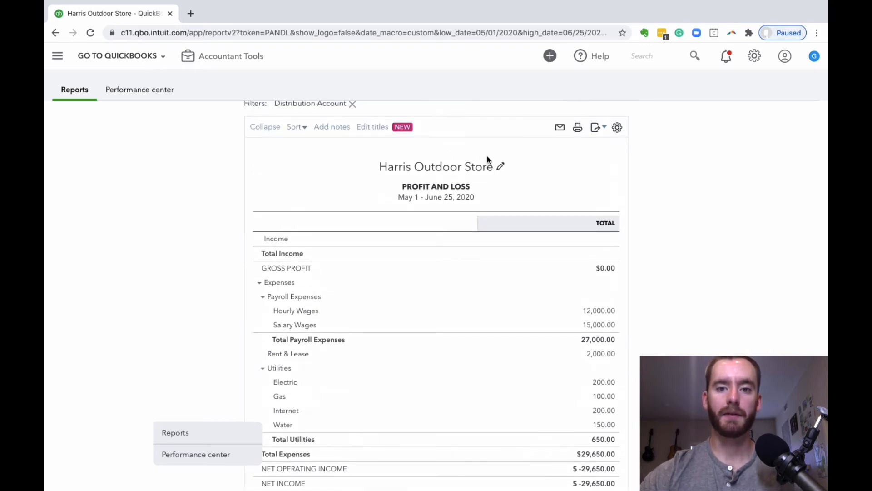
Change the report's title to PPP Expenses
click(500, 166)
double_click(450, 195)
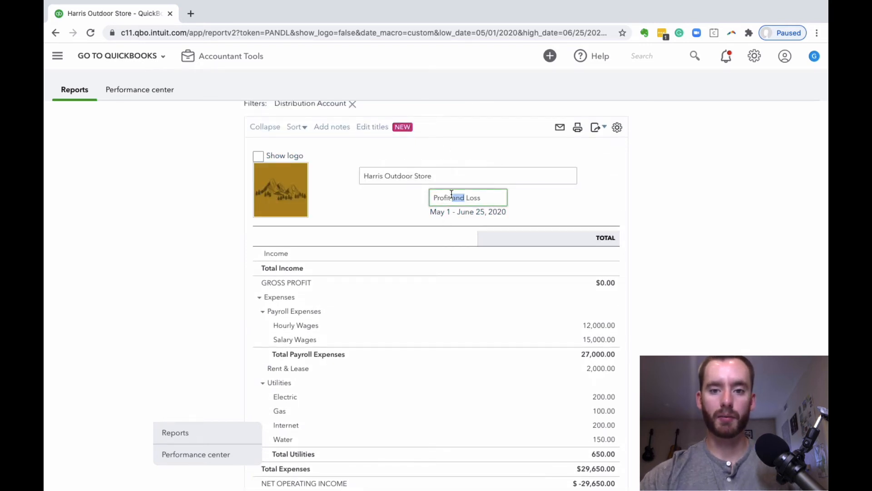
triple_click(450, 195)
text(PPP)
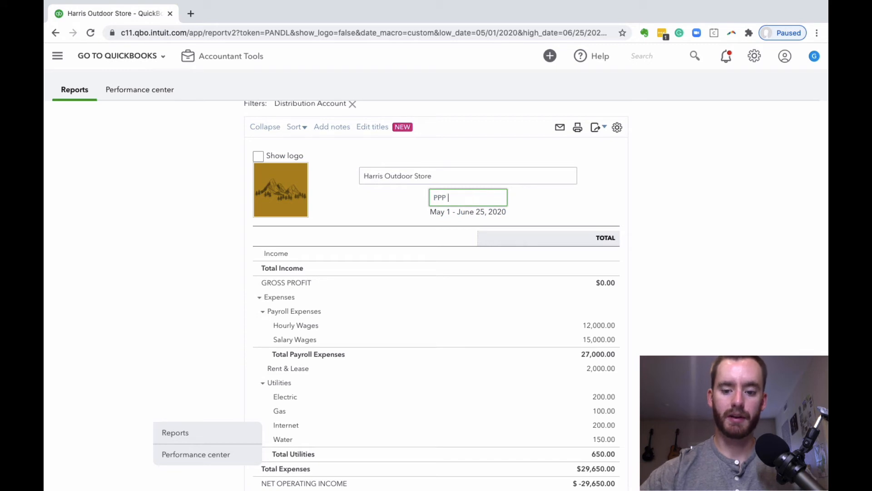
text( Ex)
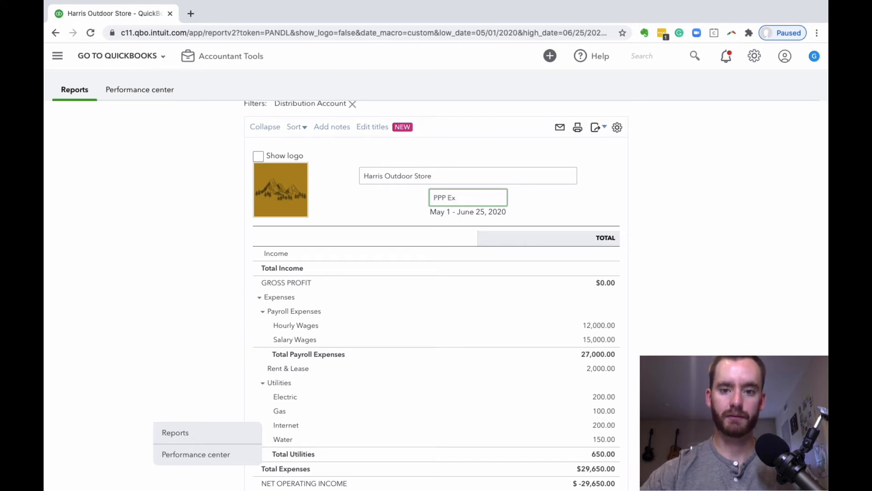
text(penses)
click(723, 228)
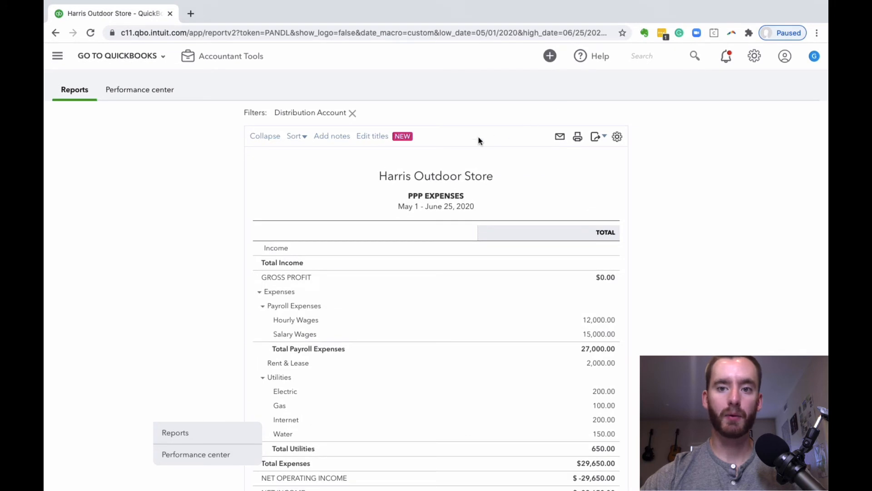
Look over the retitled report and save its customization as PPP Expenses, without a group or sharing
scroll(422, 154, down, 1)
scroll(421, 155, up, 2)
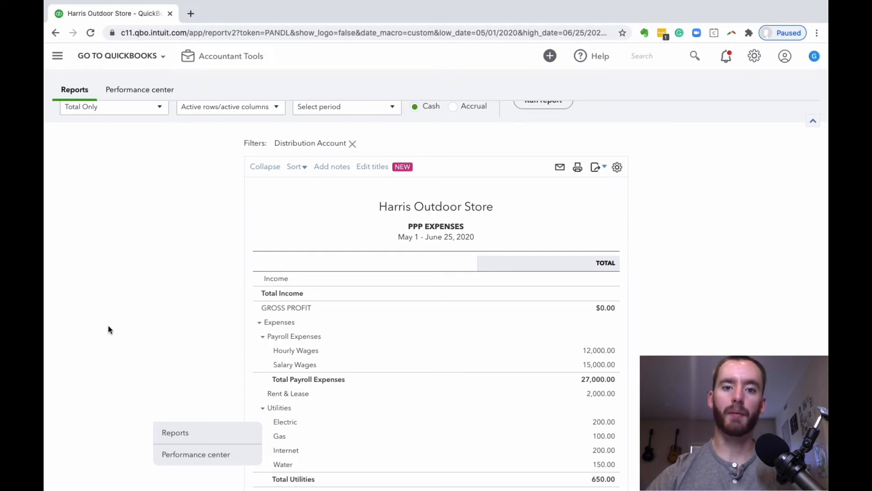
scroll(108, 326, down, 3)
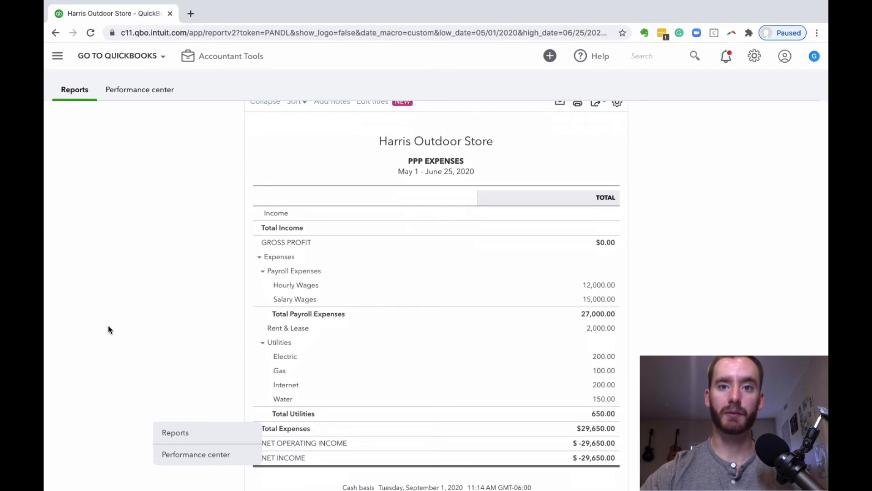
scroll(108, 325, up, 1)
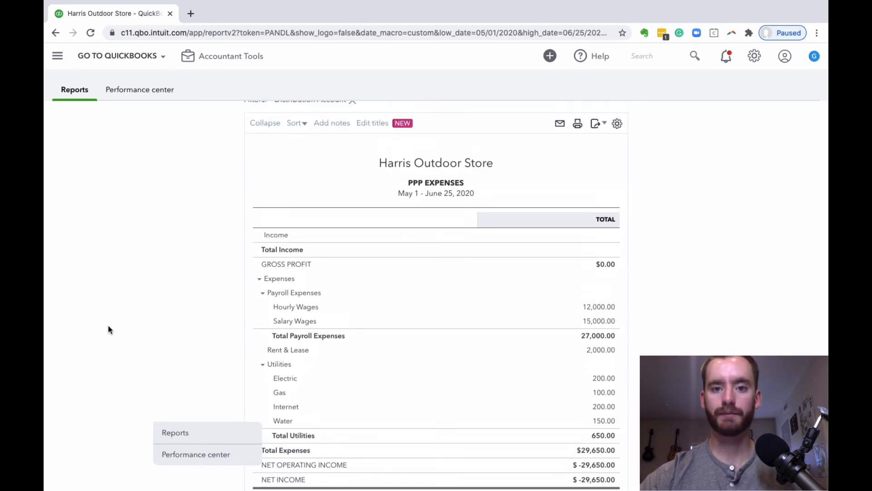
scroll(108, 325, down, 2)
scroll(509, 312, up, 5)
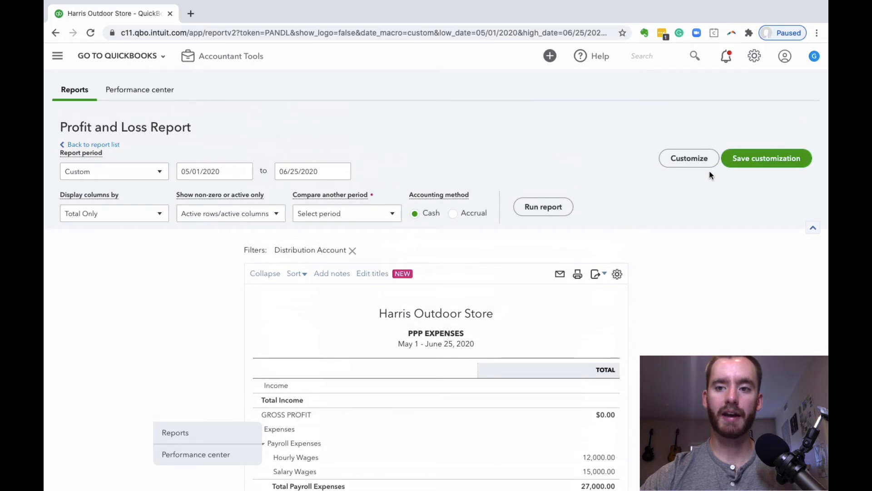
click(759, 162)
click(688, 206)
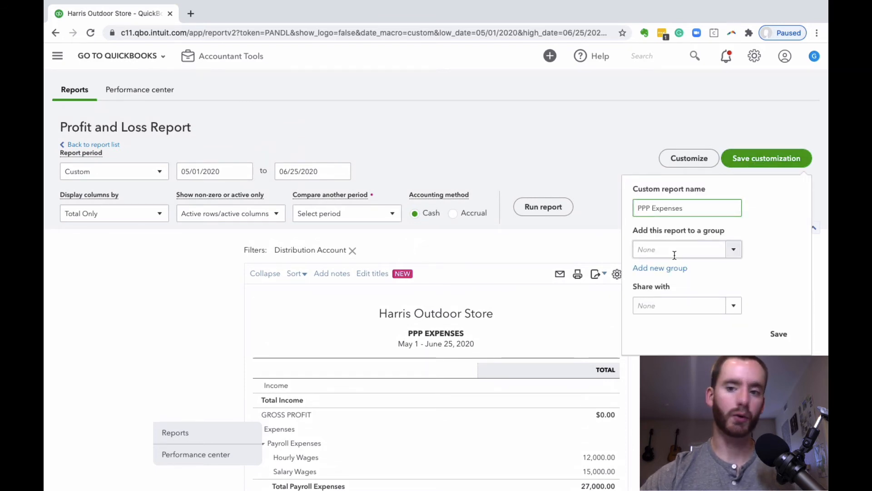
click(791, 337)
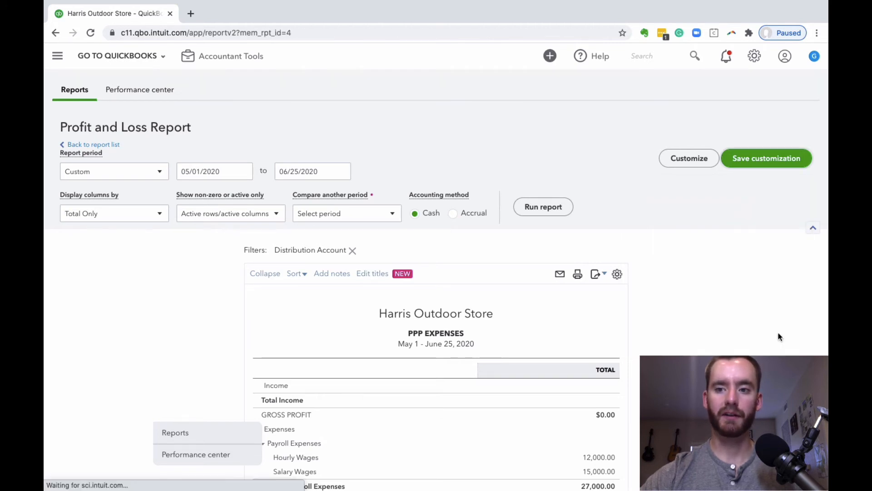
Return to the reports list and open the saved PPP Expenses report from the custom reports
scroll(246, 175, down, 3)
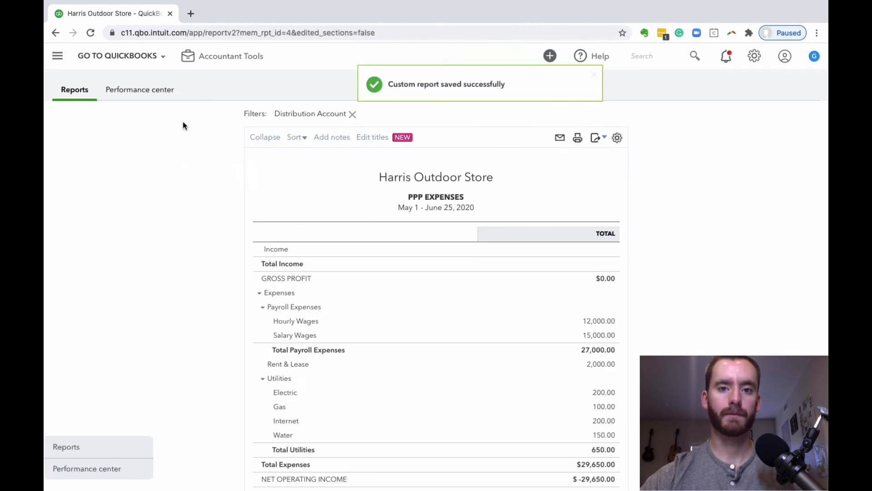
click(58, 56)
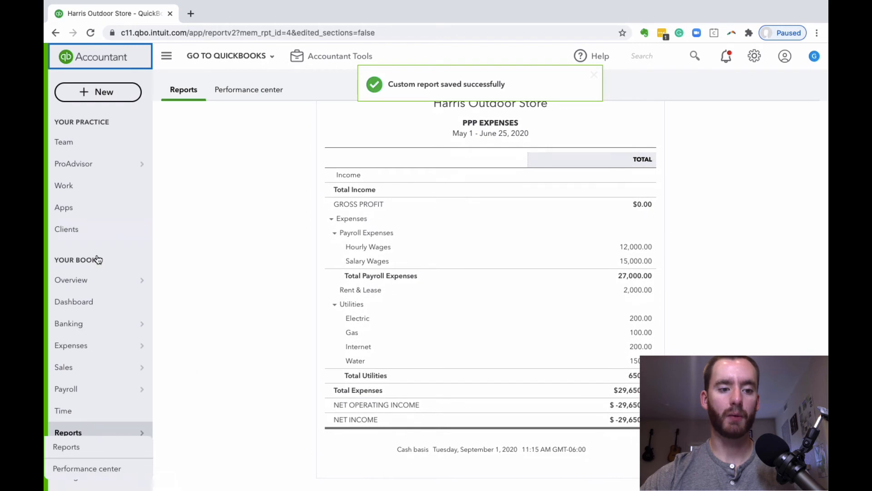
scroll(109, 409, down, 1)
click(105, 404)
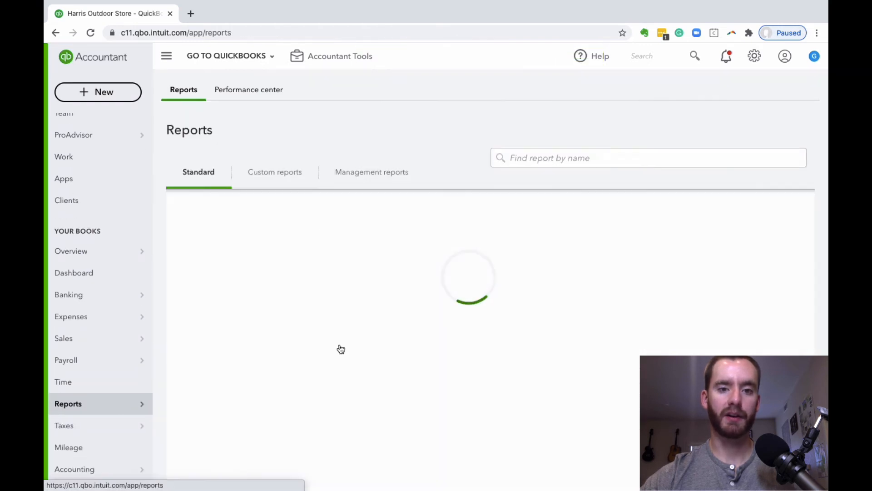
click(280, 182)
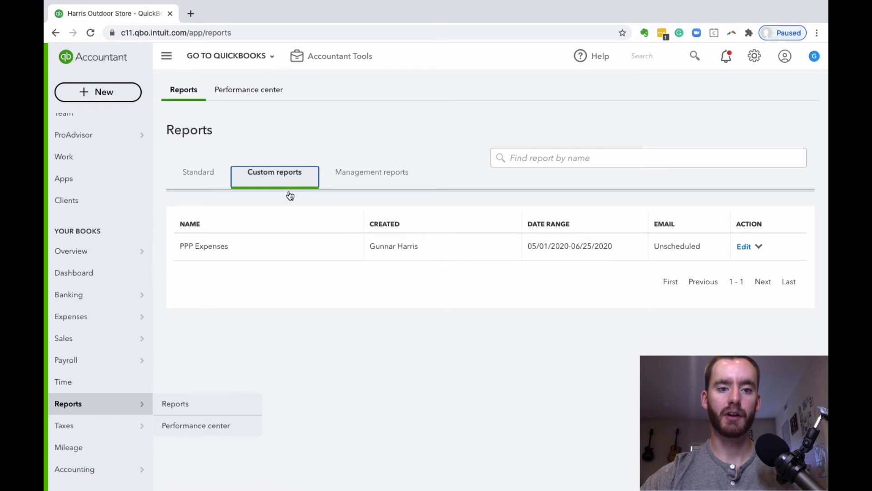
click(222, 253)
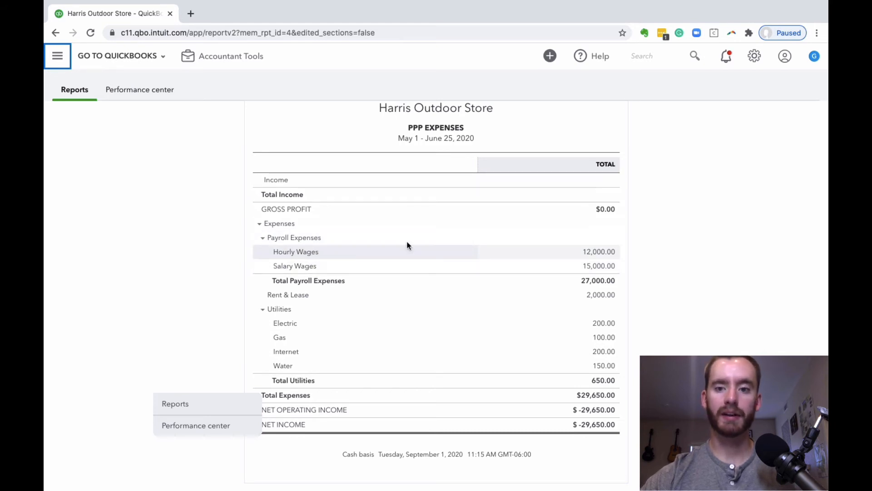
Review the PPP Expenses report's expense lines, total expenses and covered period dates
scroll(475, 266, down, 1)
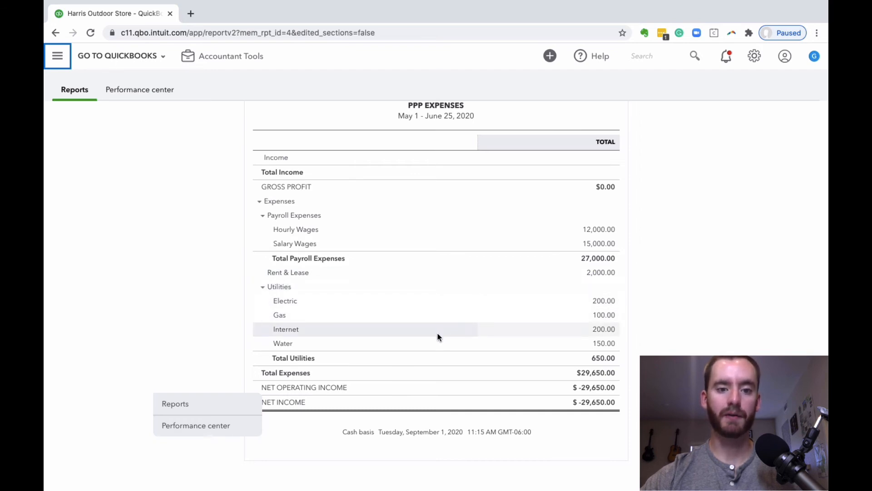
scroll(443, 336, down, 1)
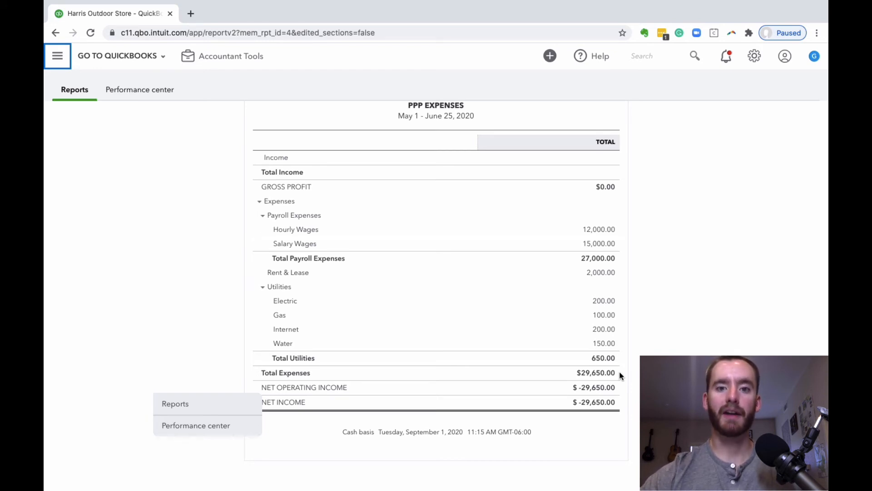
click(450, 116)
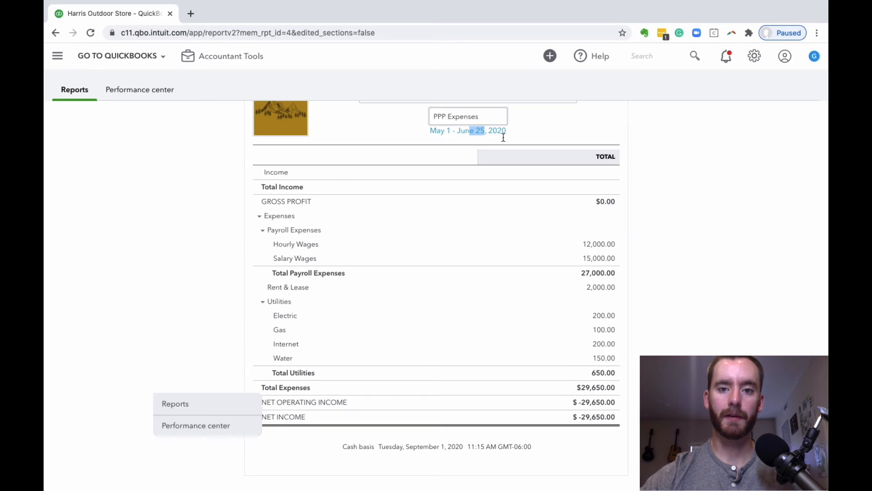
click(681, 162)
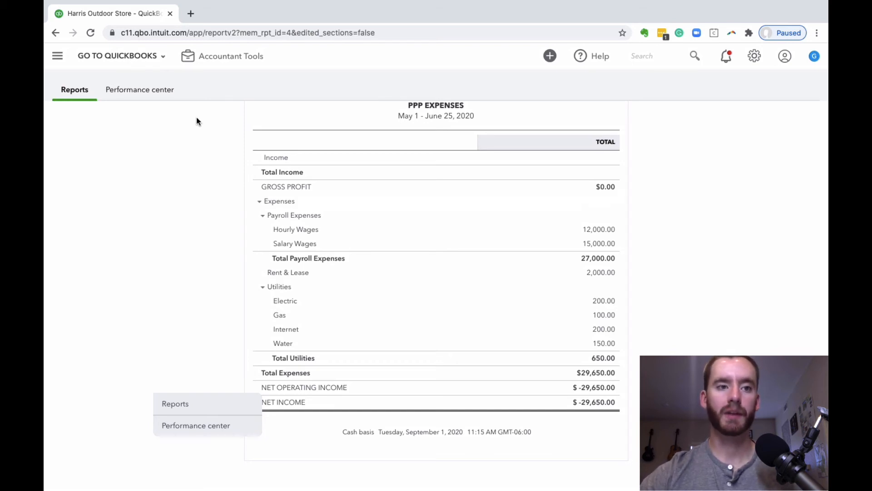
Open the chart of accounts and look through its existing income accounts
scroll(693, 272, up, 5)
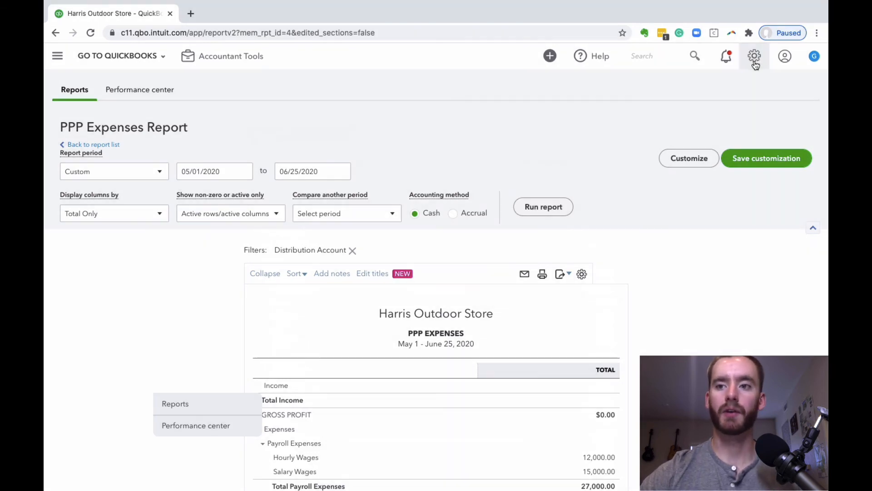
click(754, 56)
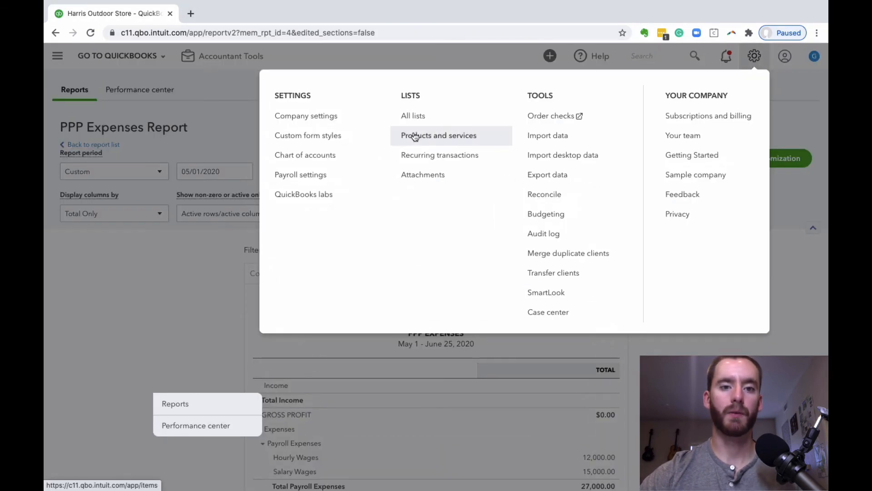
click(366, 155)
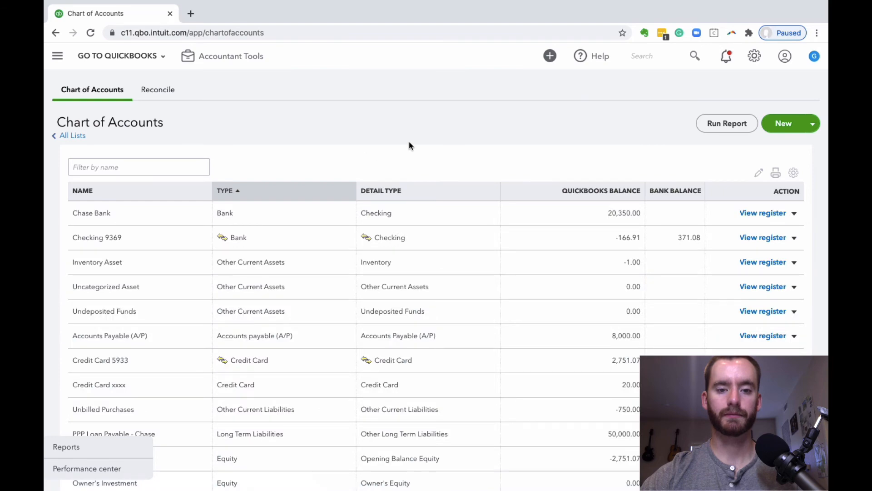
scroll(257, 284, down, 6)
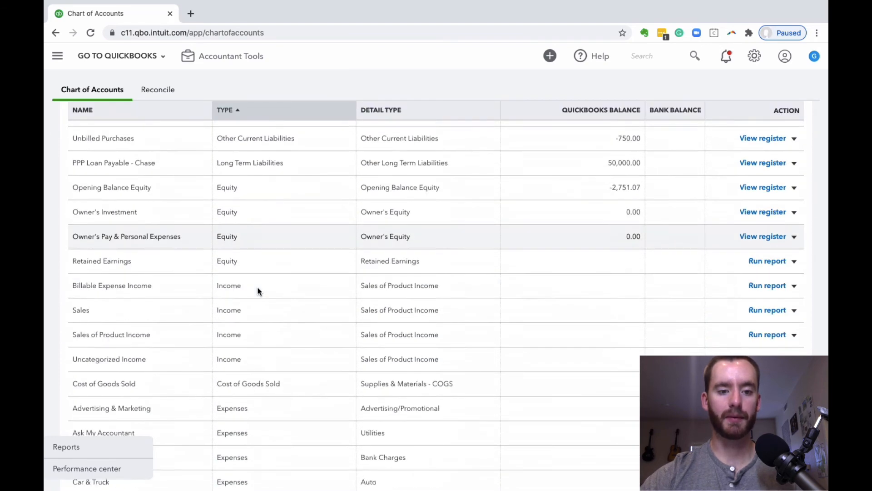
scroll(257, 290, down, 2)
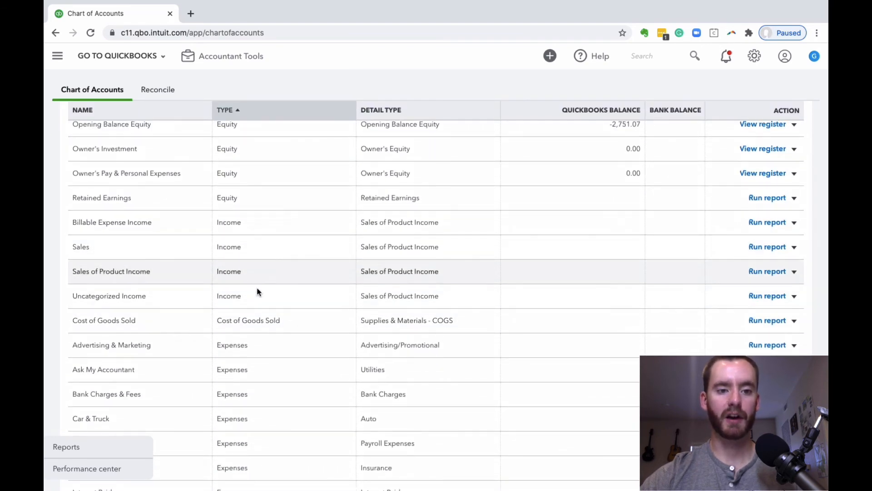
scroll(280, 259, up, 8)
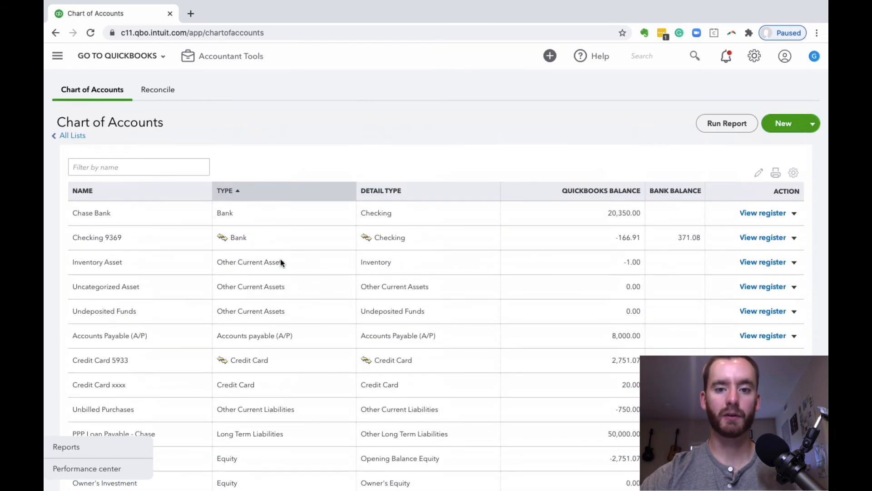
Start a new account with account type Other Income and detail type Other Miscellaneous Income
click(782, 129)
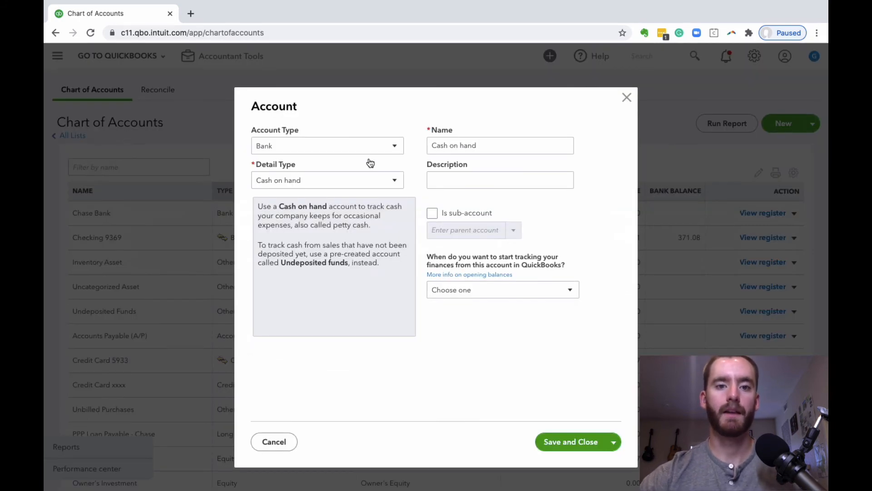
click(363, 153)
scroll(338, 215, down, 2)
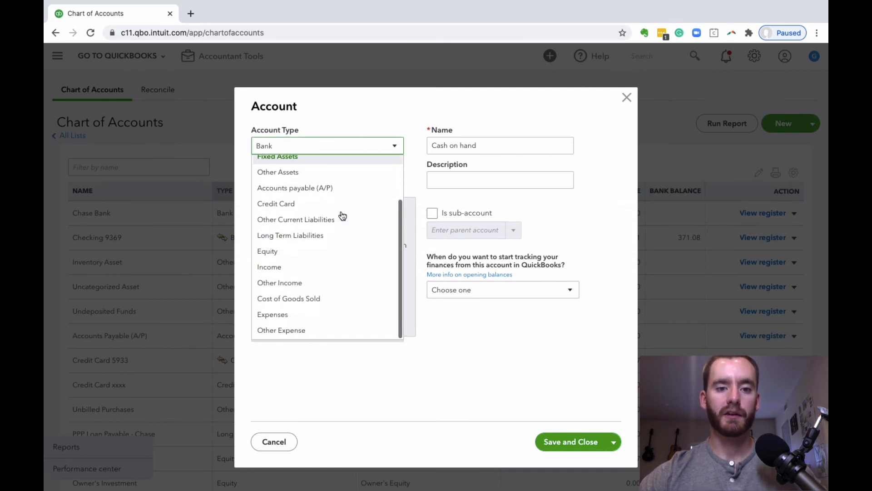
click(324, 280)
click(335, 187)
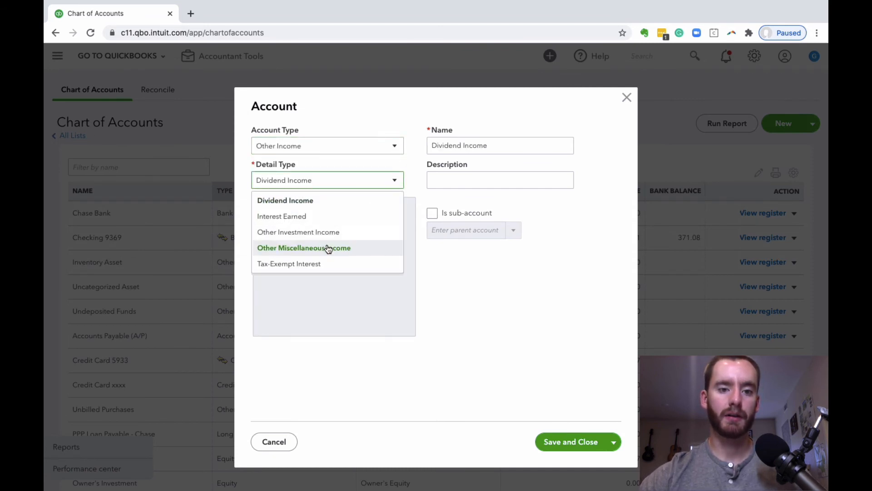
click(344, 250)
Shorten the new account's name to Other Income by removing the word Miscellaneous
triple_click(499, 148)
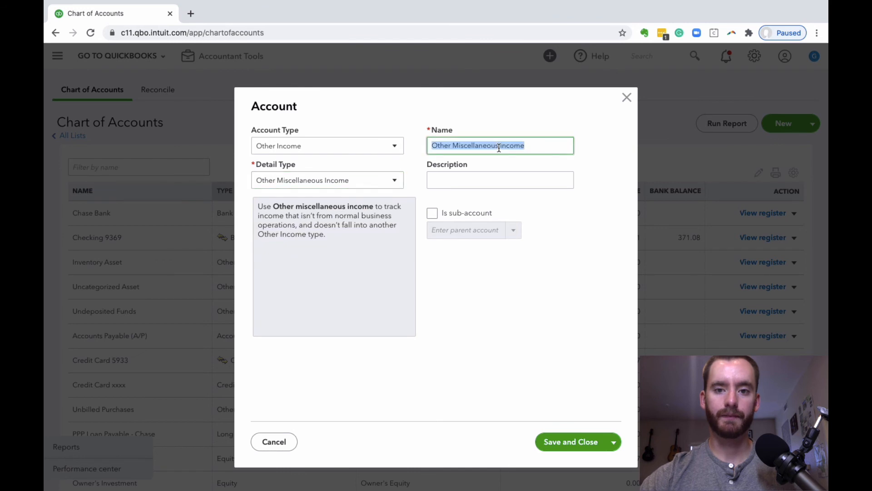
click(499, 147)
key(BackSpace)
key(BackSpace)
key(BackSpace)
key(BackSpace)
key(BackSpace)
key(BackSpace)
key(BackSpace)
key(BackSpace)
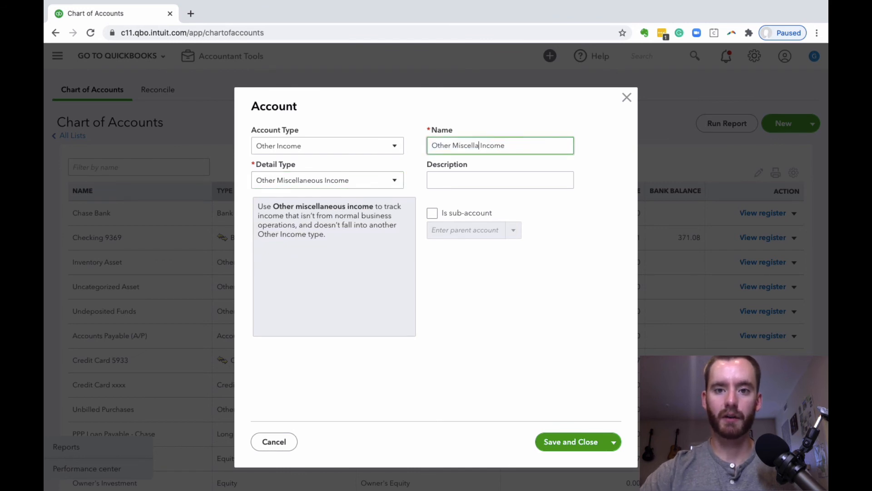
key(BackSpace)
key(BackSpace)
key(BackSpace)
key(BackSpace)
key(BackSpace)
key(BackSpace)
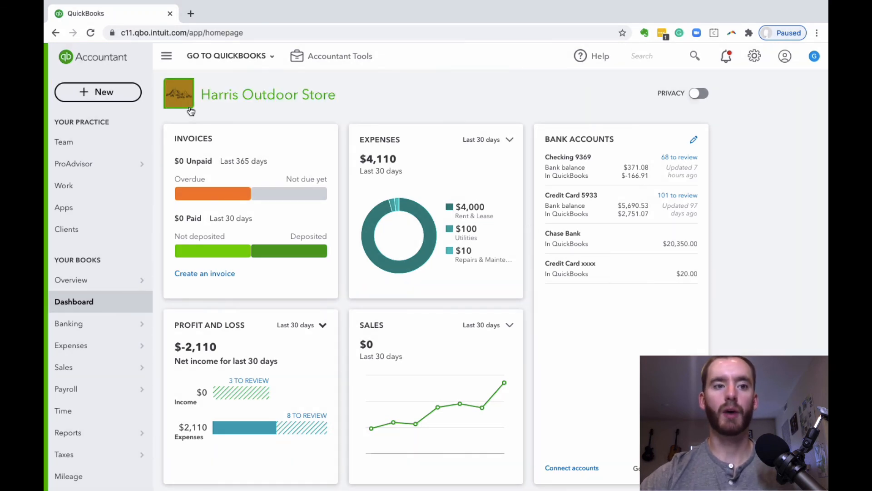
Start a new journal entry dated 08/11/2020 with PPP Loan Forgiveness as its journal number
click(127, 99)
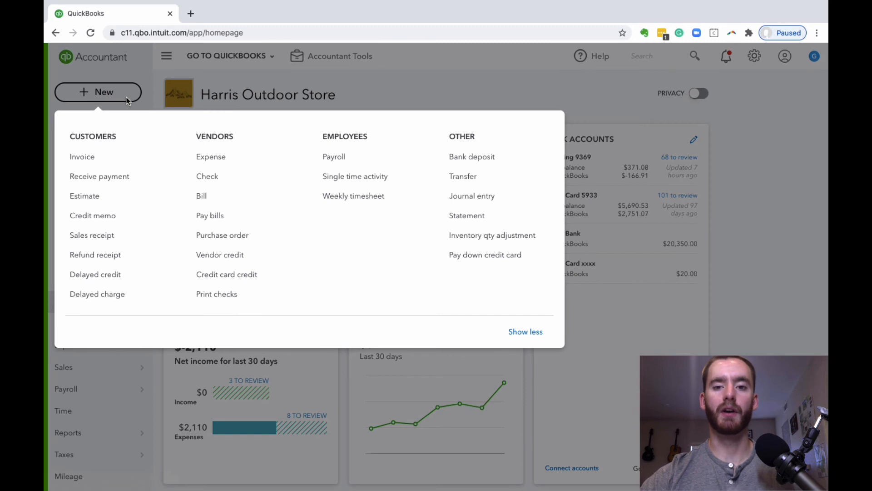
click(525, 197)
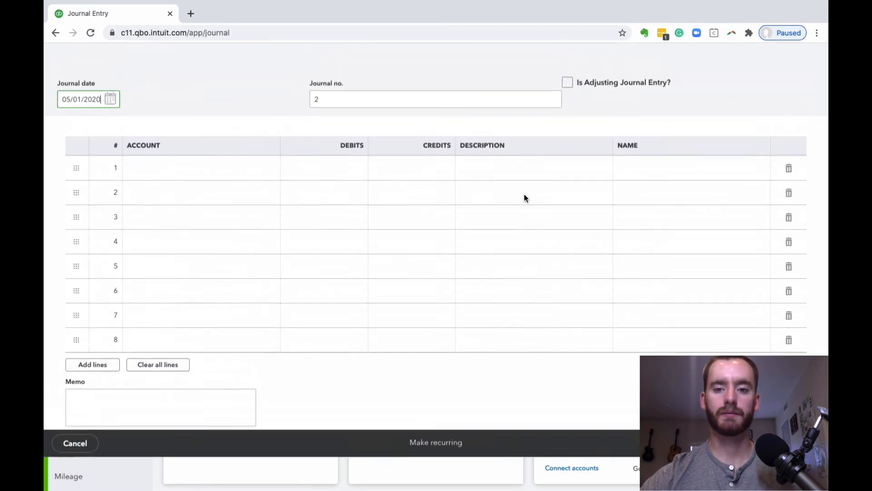
click(113, 133)
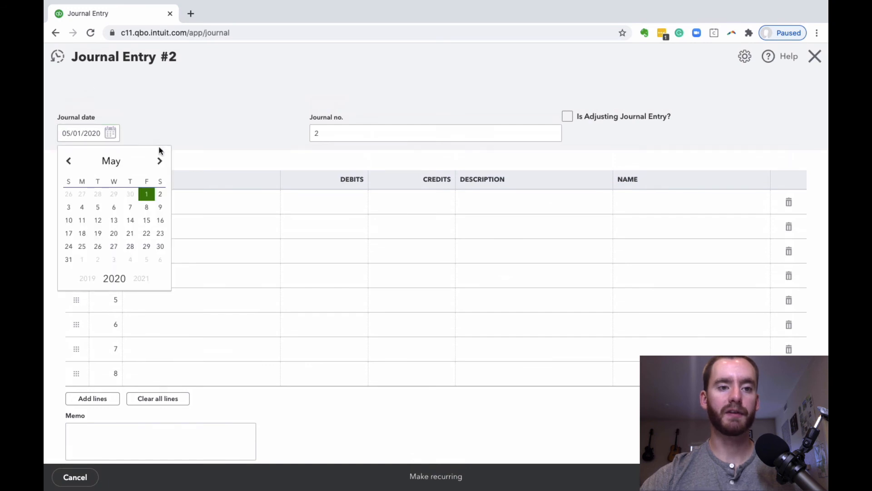
click(161, 159)
click(162, 159)
click(161, 159)
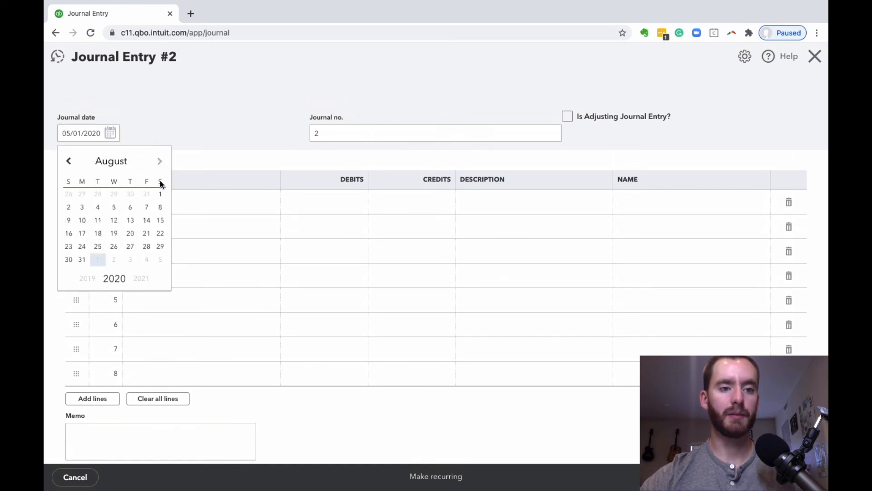
click(98, 219)
click(347, 133)
text(PPP)
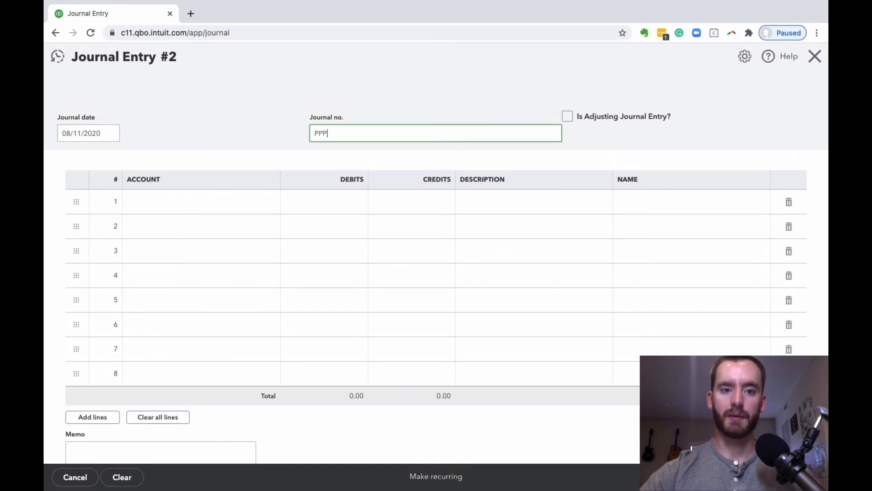
text( Loan Forgiveness)
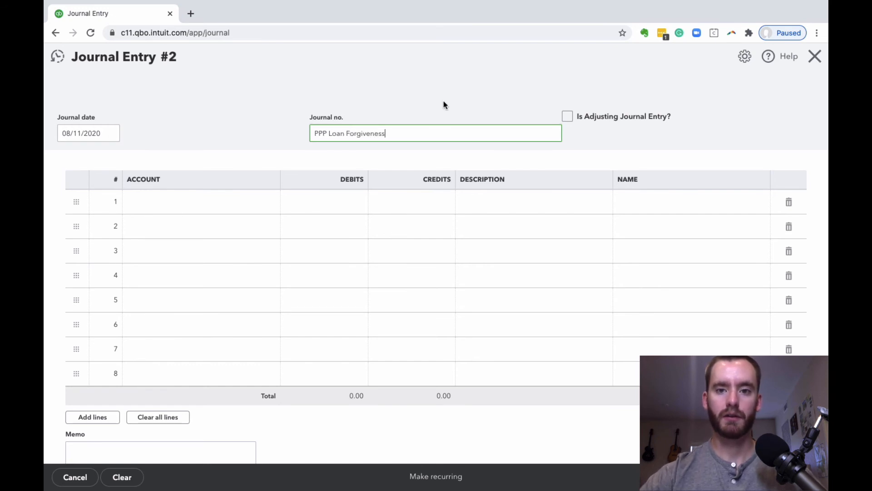
click(463, 88)
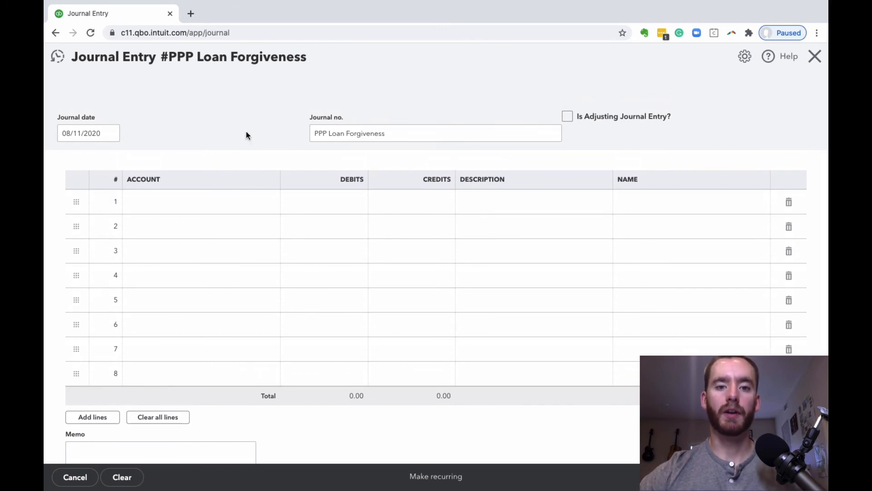
Enter a 29,650 debit to PPP Loan Payable - Chase on the journal entry's first line
click(212, 200)
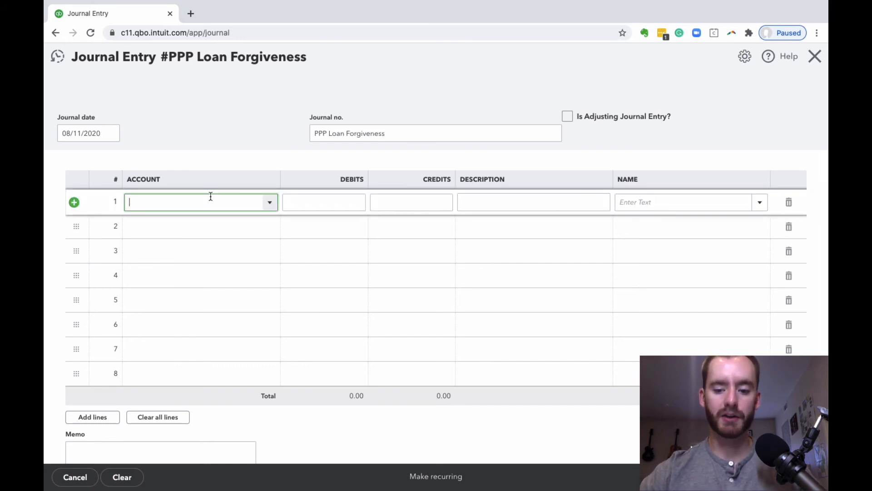
text(pp)
click(218, 248)
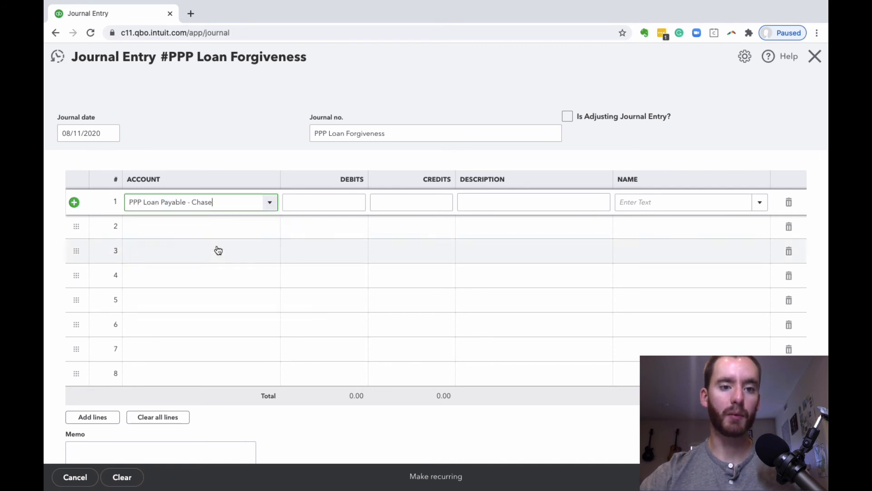
click(315, 201)
text(29)
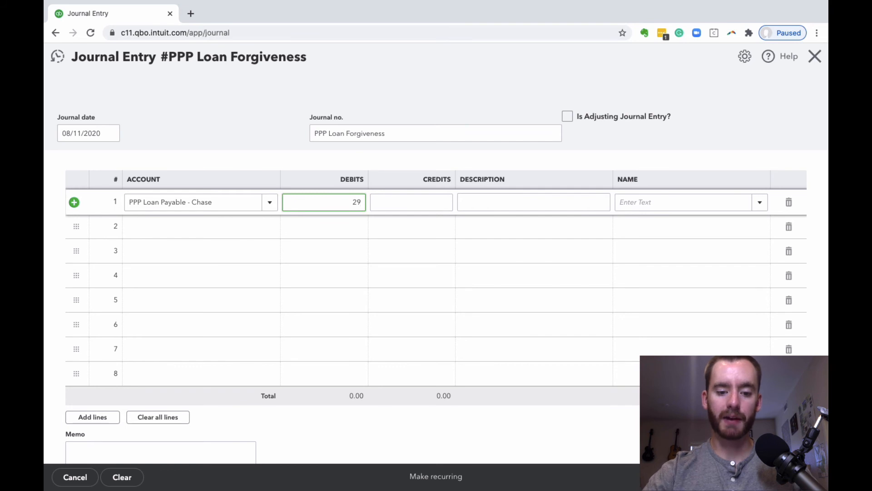
text(,650)
click(277, 145)
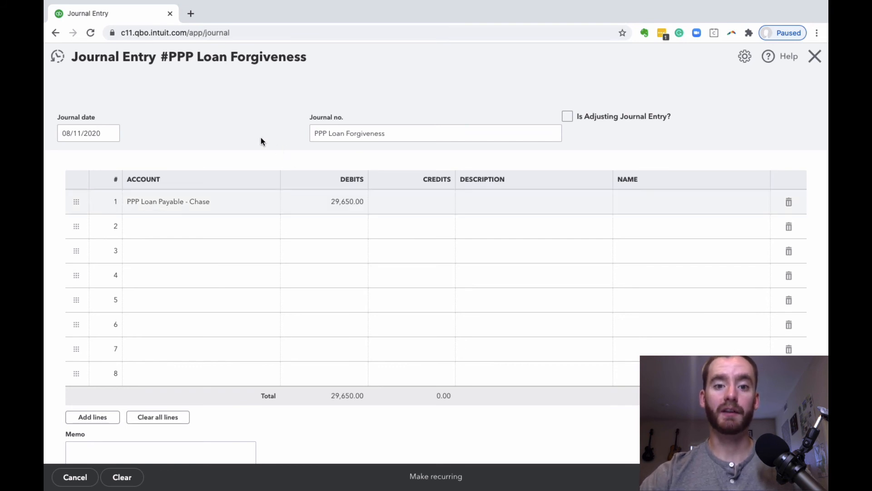
Assign the journal entry's second line to the Other Income account, with a 29,650.00 credit
click(190, 226)
text(Other)
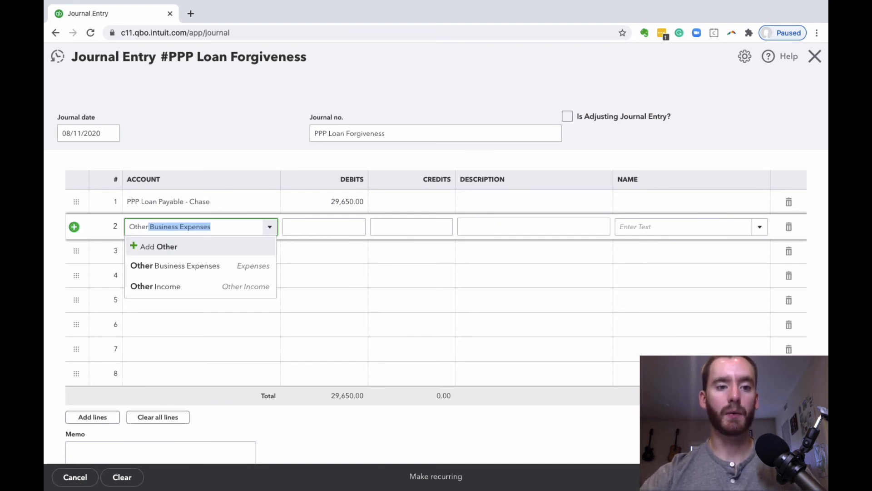
click(247, 287)
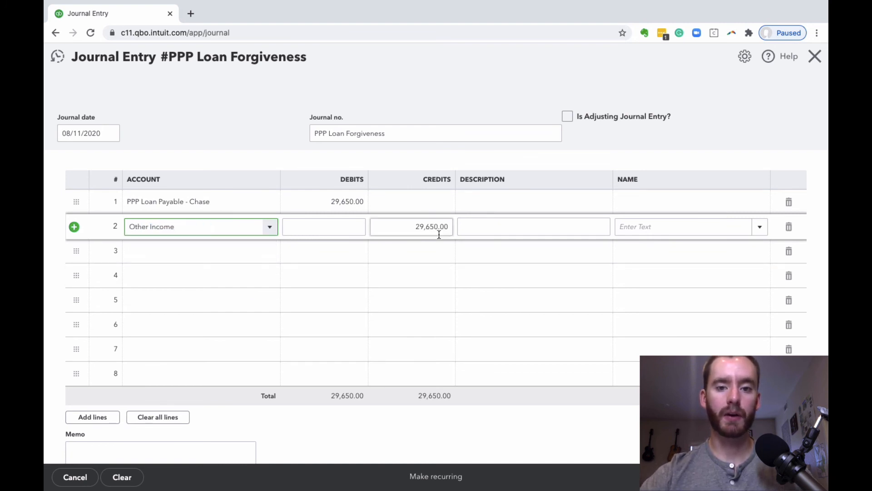
click(274, 132)
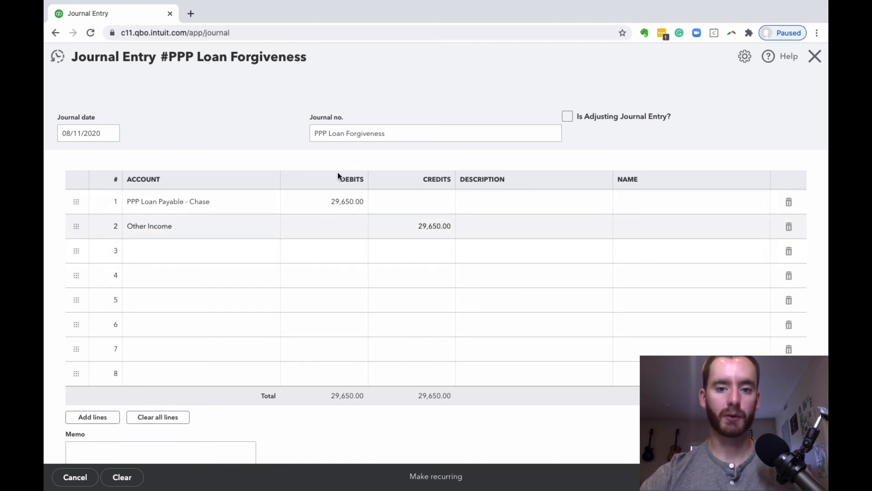
Enter PPP Loan as the memo of the journal entry
scroll(287, 146, down, 1)
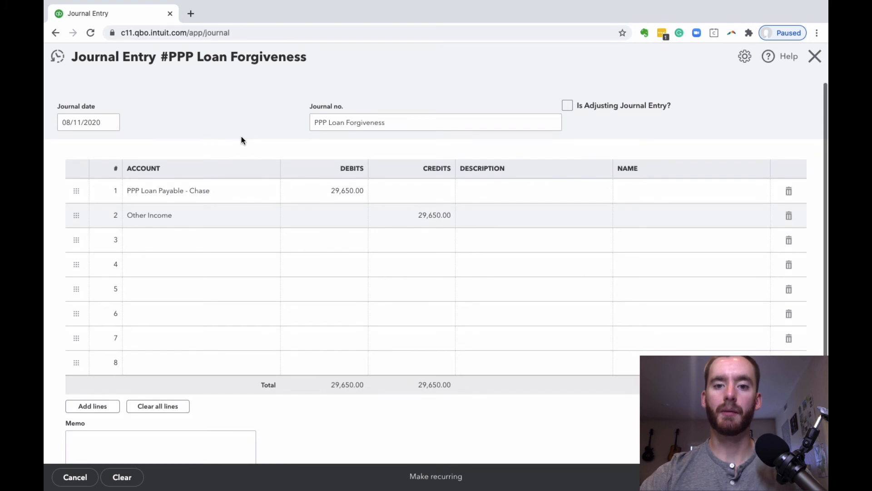
scroll(241, 139, down, 2)
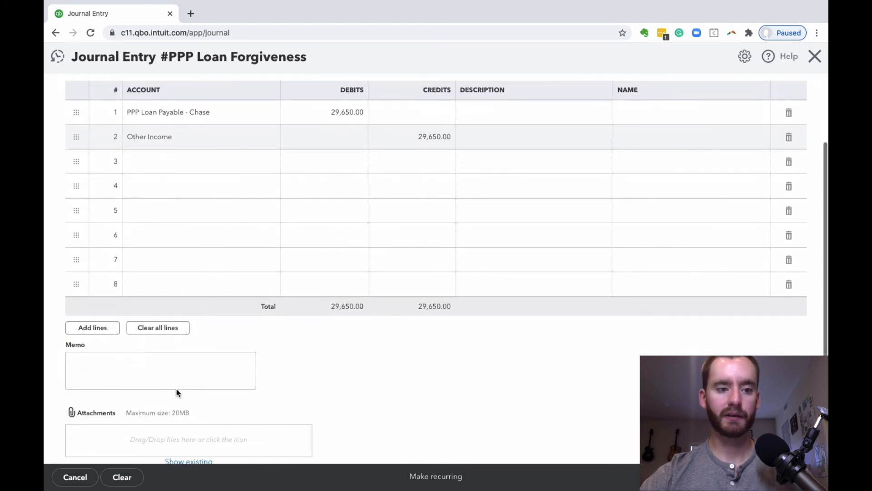
click(158, 373)
text(PPP Loan)
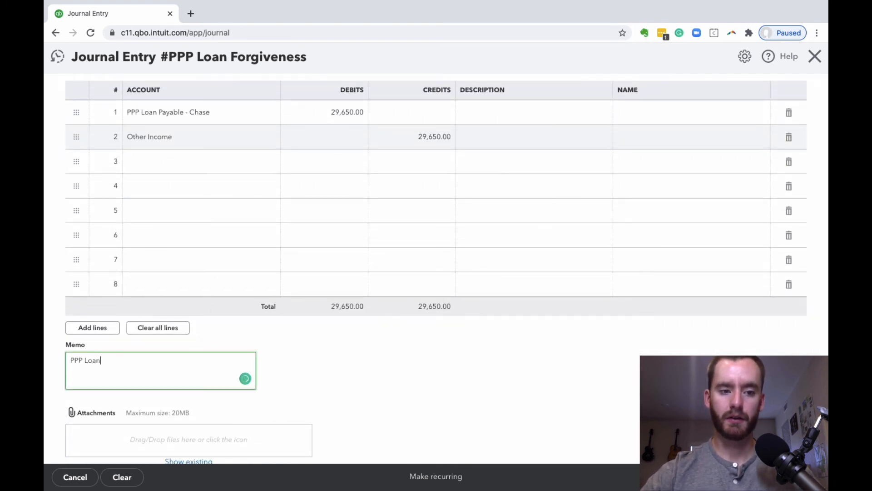
Describe the journal entry's Other Income line as PPP Loan
scroll(356, 314, up, 1)
click(499, 179)
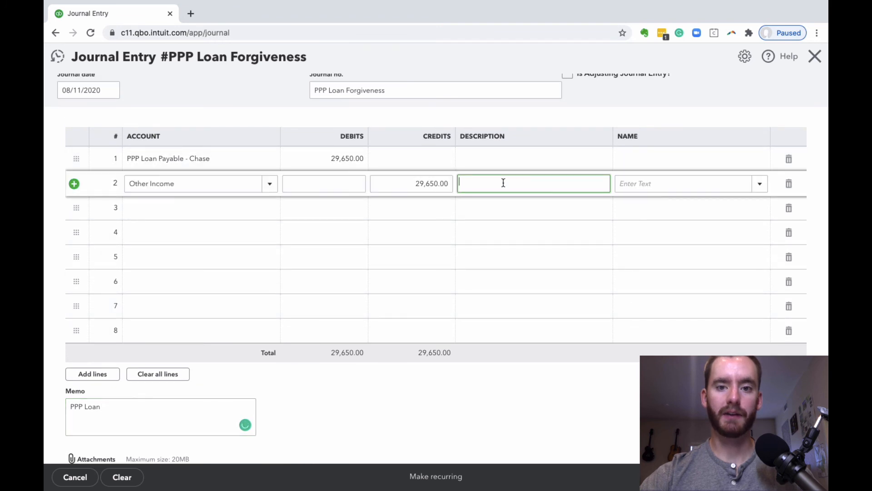
text(PPP Loan)
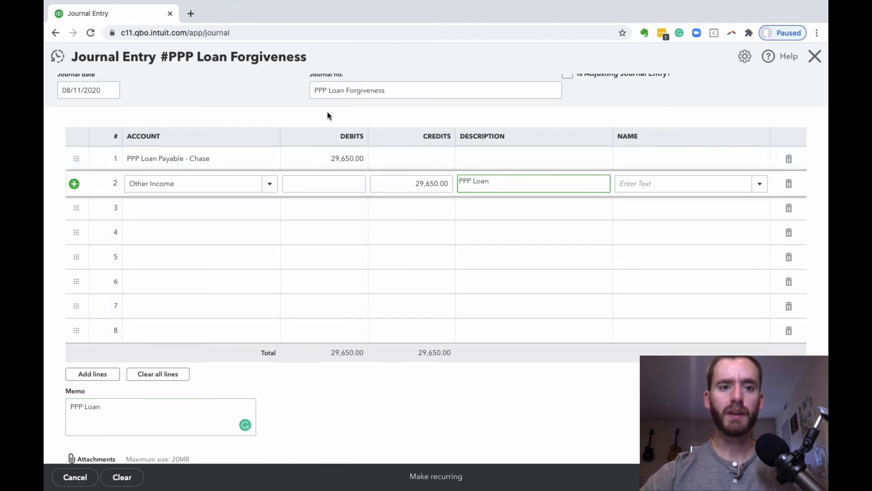
click(253, 76)
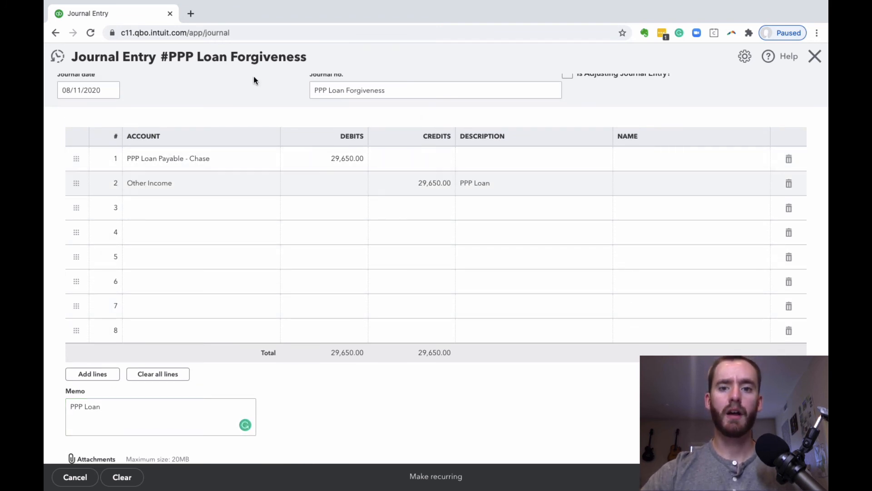
Review the PPP Loan Forgiveness journal entry, save it and close the form
scroll(320, 173, up, 1)
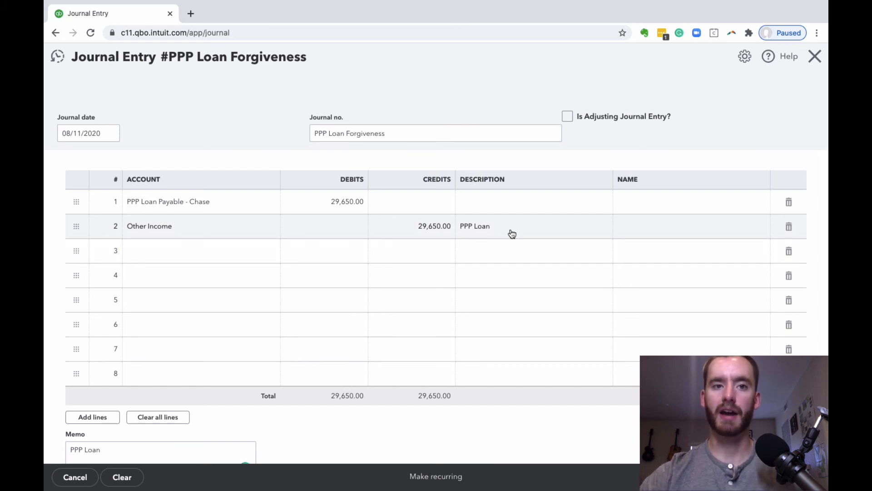
scroll(278, 136, down, 1)
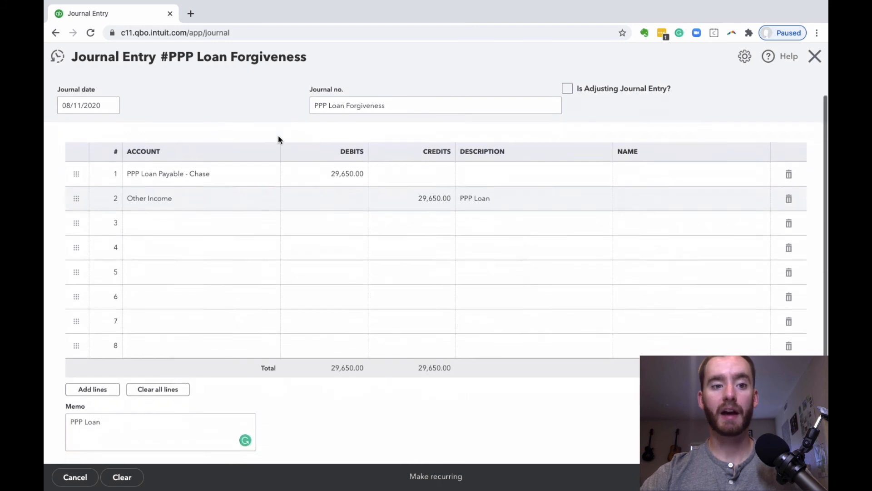
scroll(278, 138, down, 2)
scroll(278, 138, up, 3)
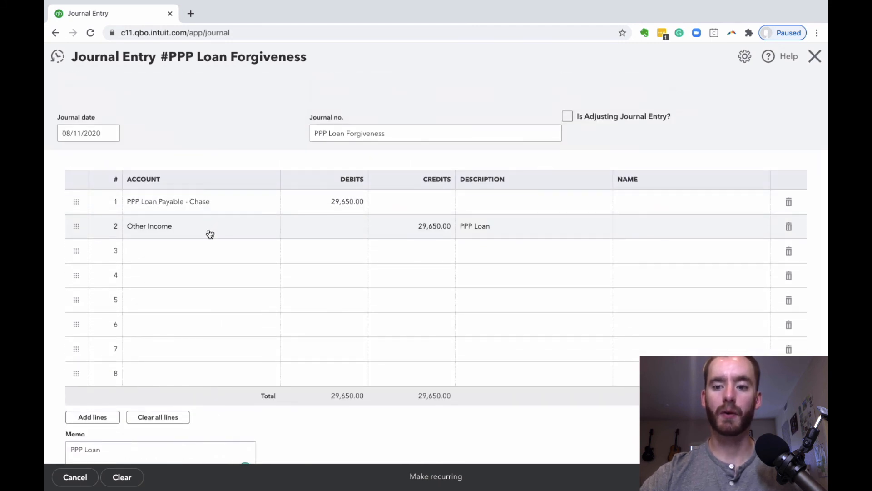
click(771, 478)
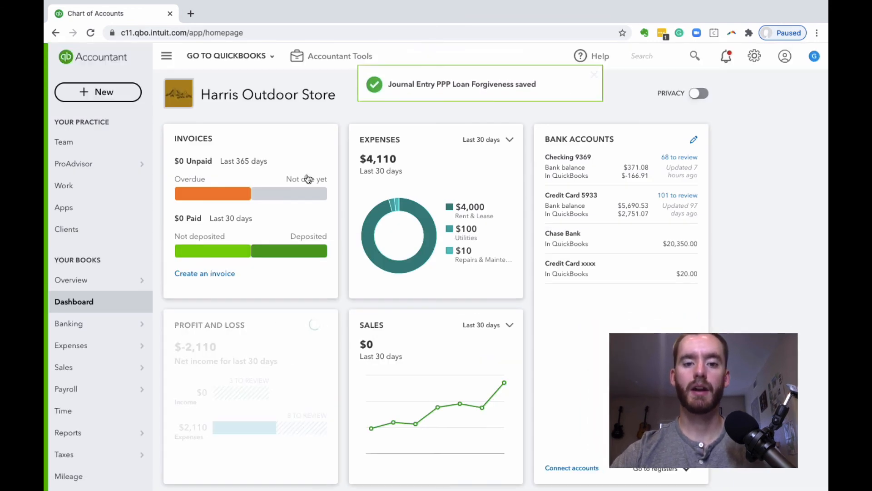
Open the standard Balance Sheet report and examine the PPP Loan Payable - Chase balance under Long-Term Liabilities
mouse_move(106, 433)
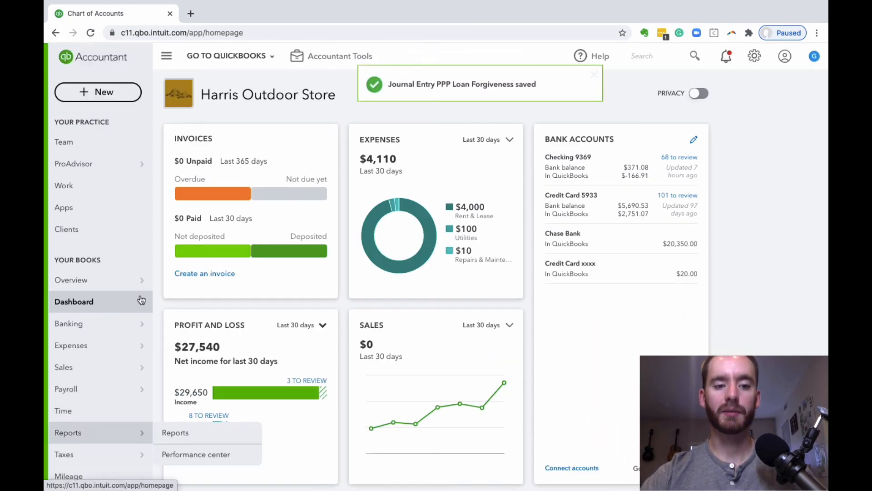
scroll(106, 431, down, 1)
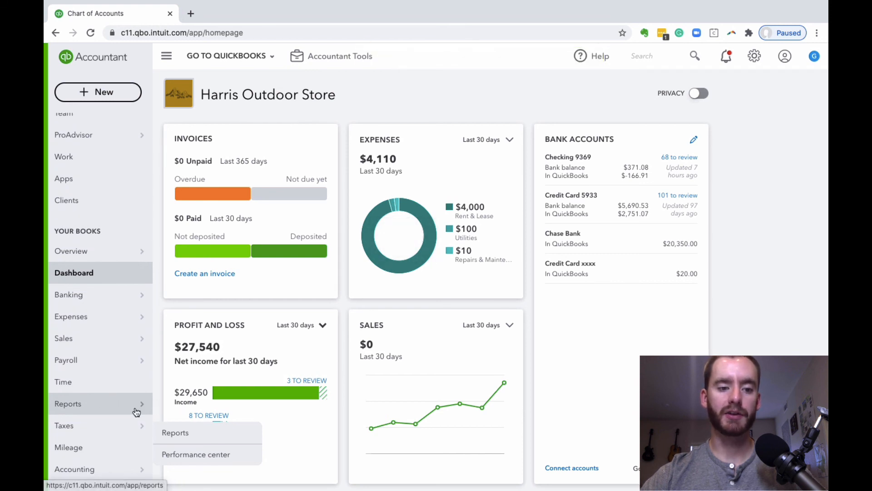
click(135, 408)
click(203, 181)
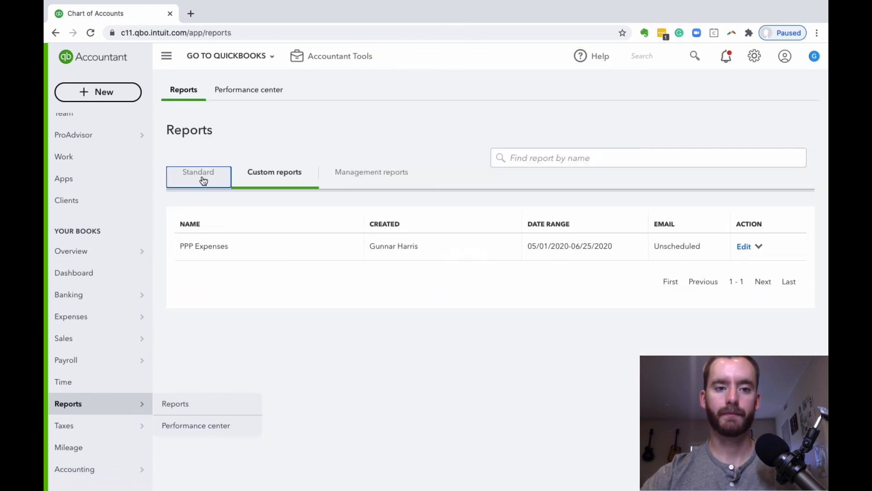
click(244, 275)
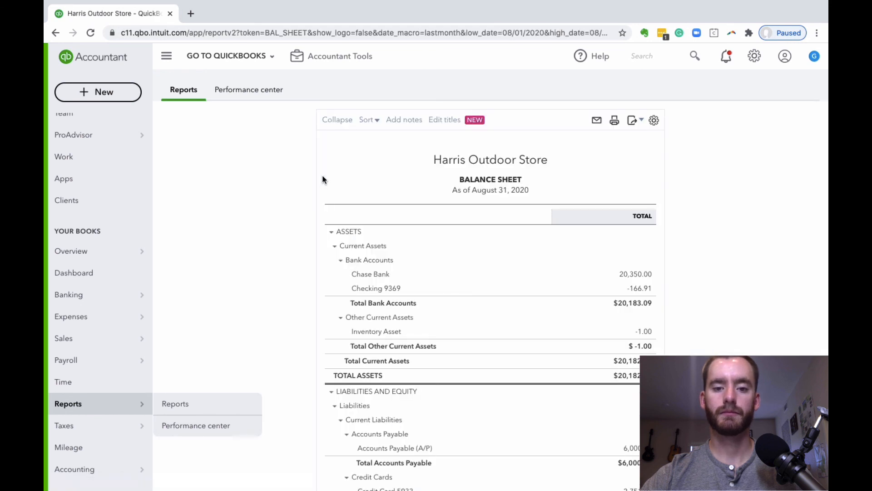
scroll(323, 176, down, 3)
scroll(323, 178, down, 3)
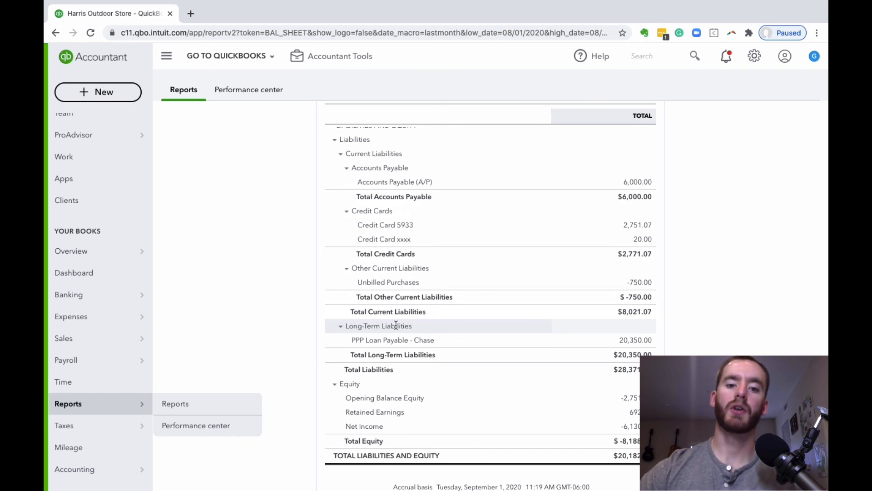
scroll(472, 335, down, 1)
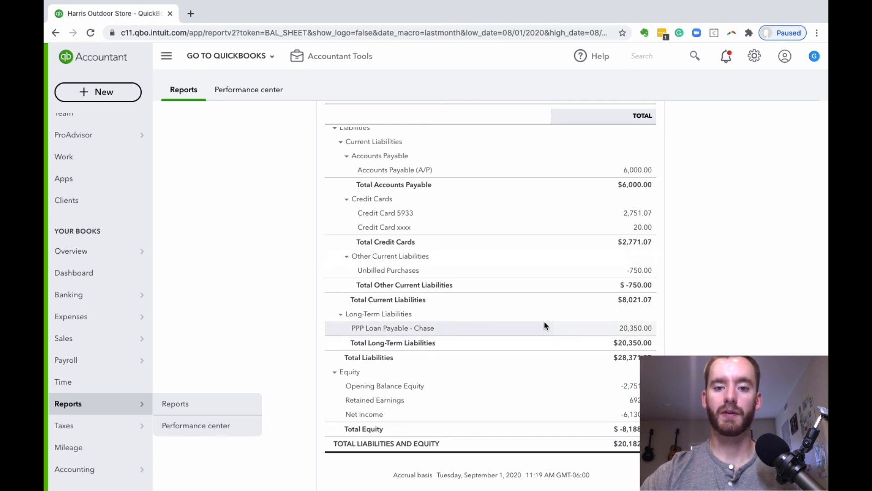
scroll(577, 325, up, 10)
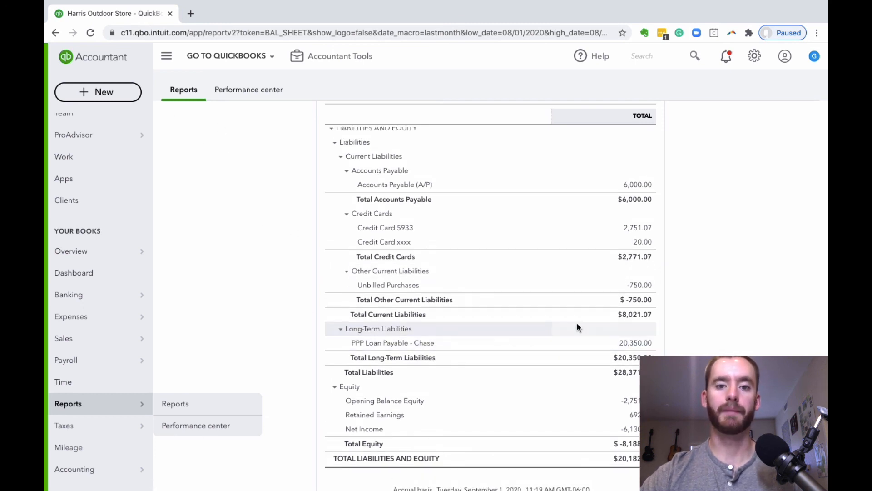